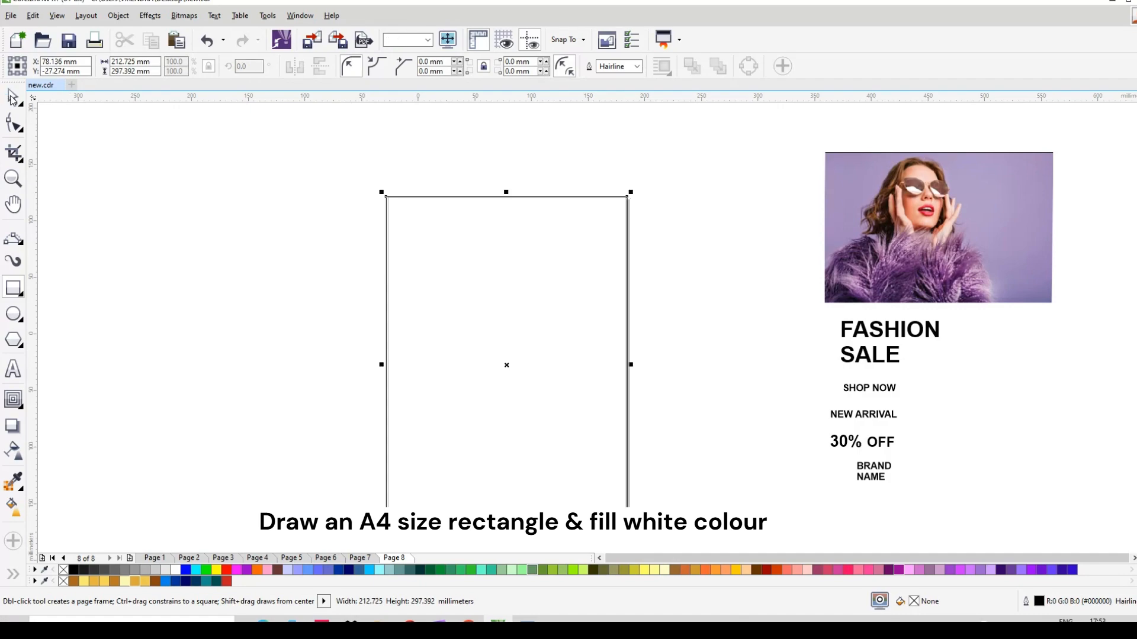
- Set the page rectangle to A4 size, 210 mm wide by 297 mm high, and deselect it
left_click(12, 98)
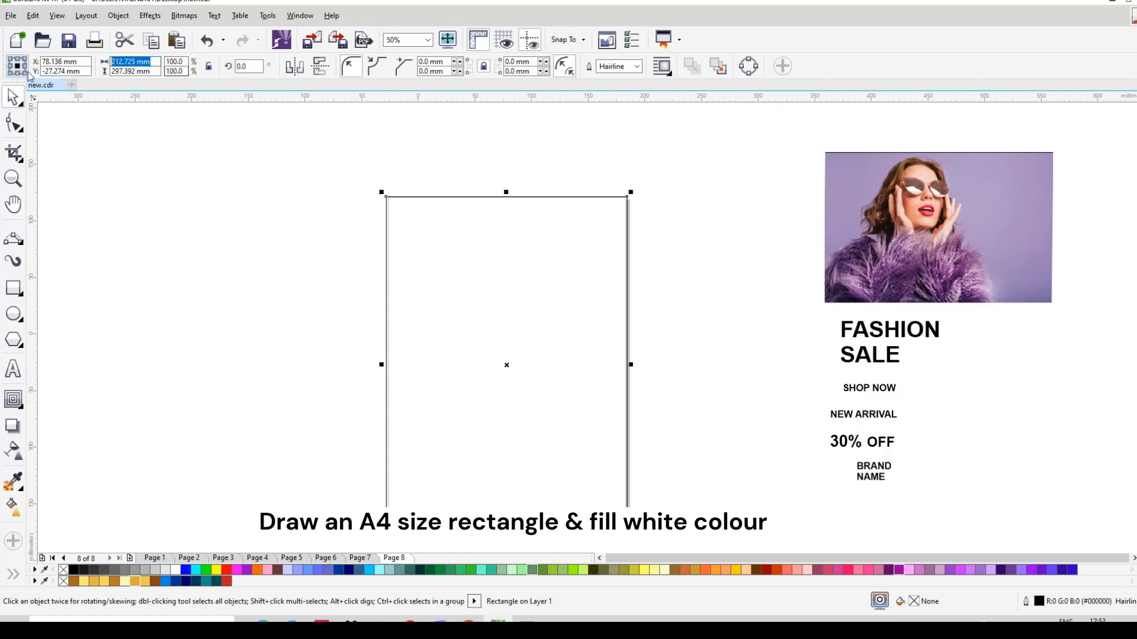
type("21297")
key("Return")
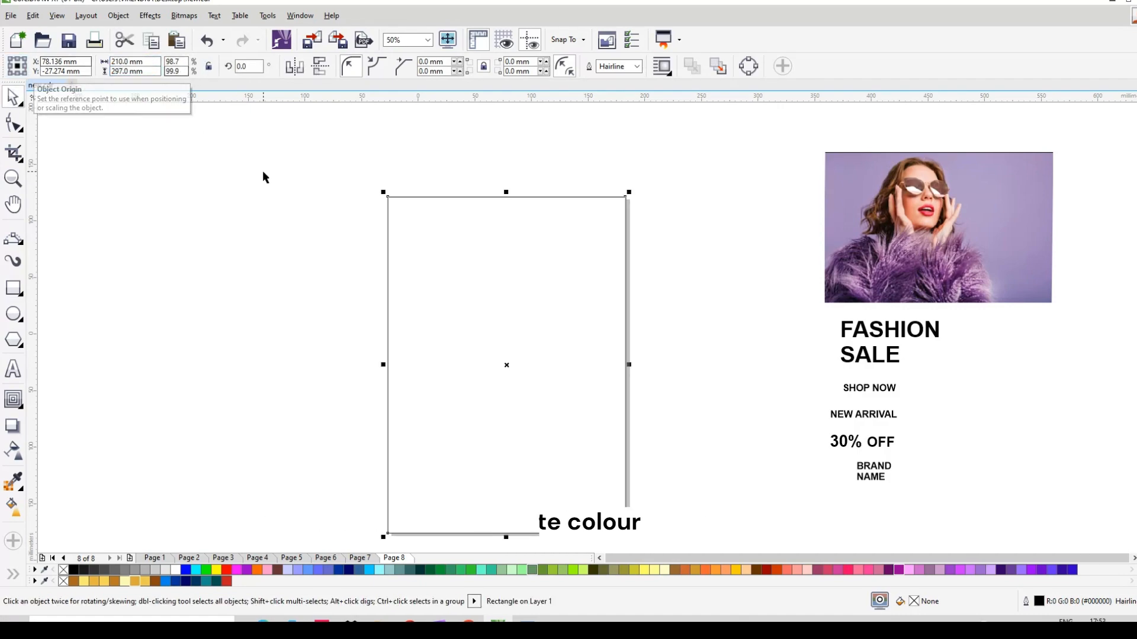
left_click(316, 242)
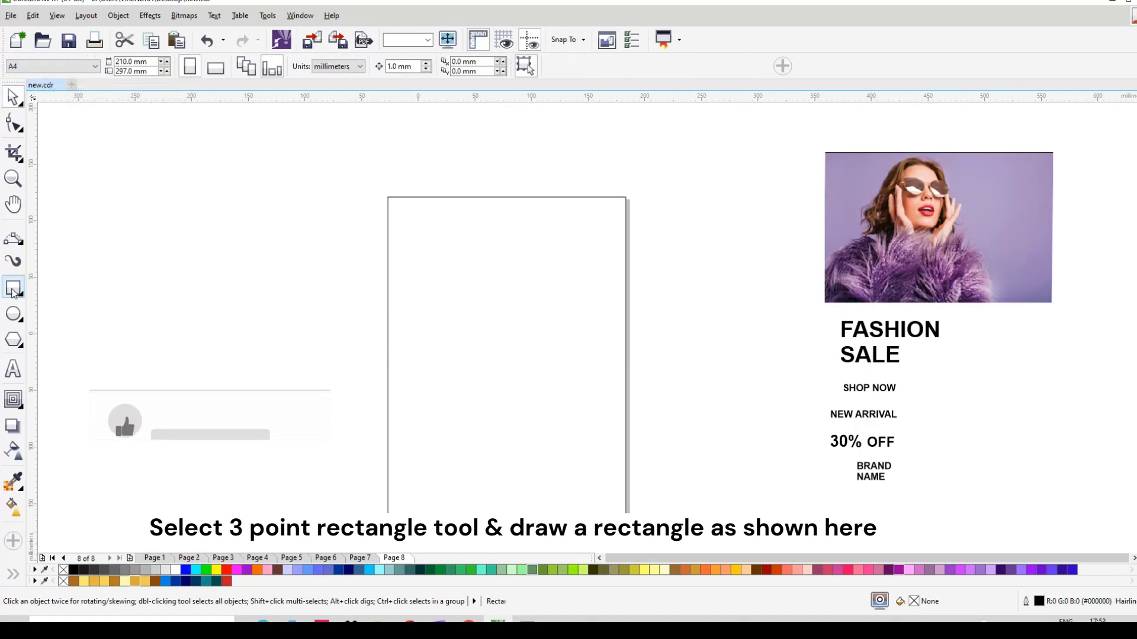
- Draw a 45° rotated square about 89 mm across over the page's upper-left corner with the 3-Point Rectangle tool
left_click(14, 288)
left_click(20, 293)
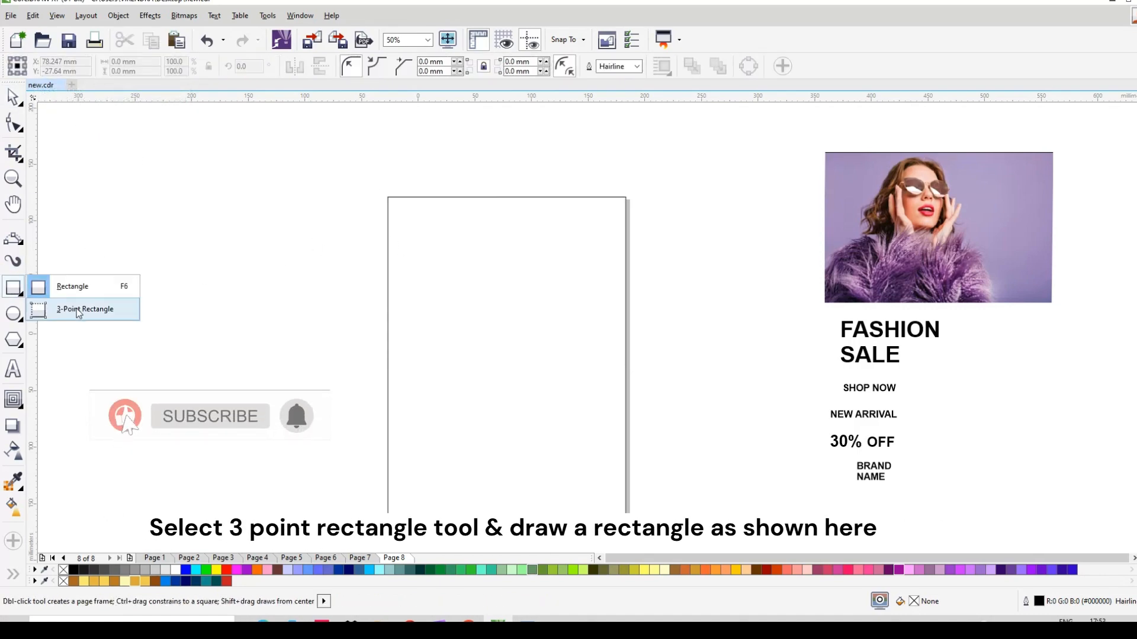
left_click(66, 310)
left_click_drag(388, 248, 409, 224)
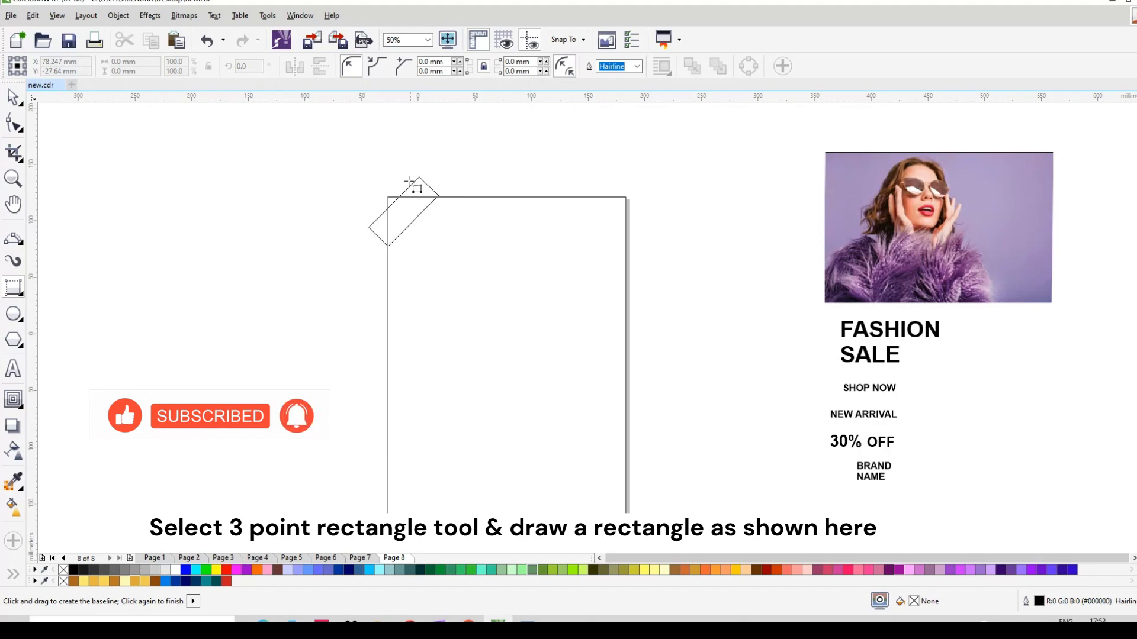
left_click(391, 166)
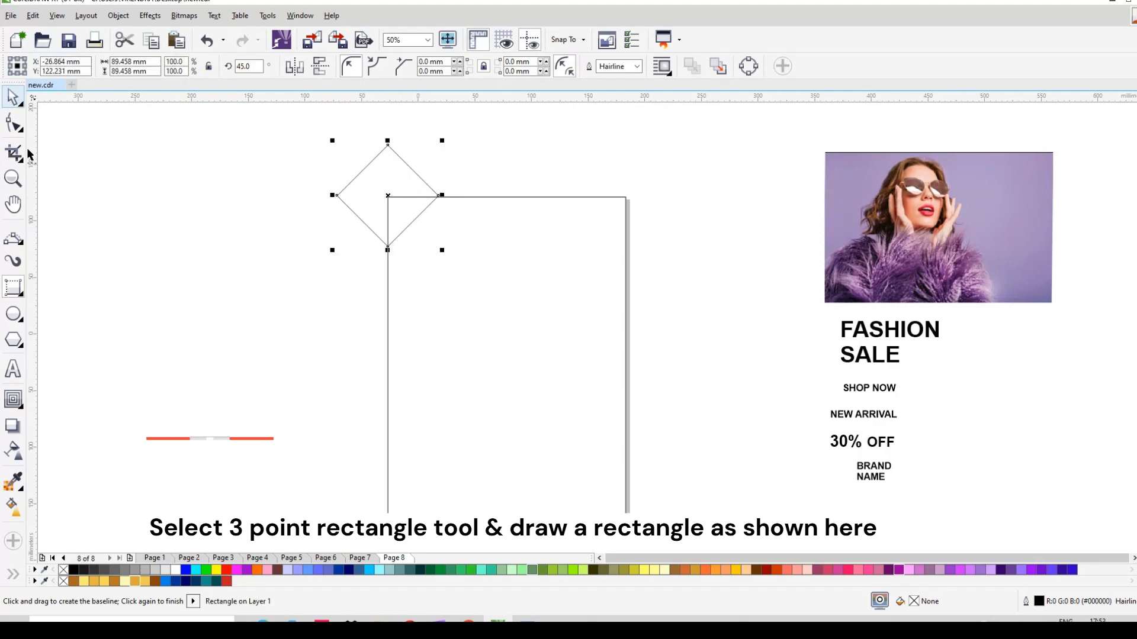
- Move the rotated square so its center lies exactly on the page rectangle's upper-left corner
left_click(13, 97)
left_click(20, 129)
scroll(440, 198, "up", 2)
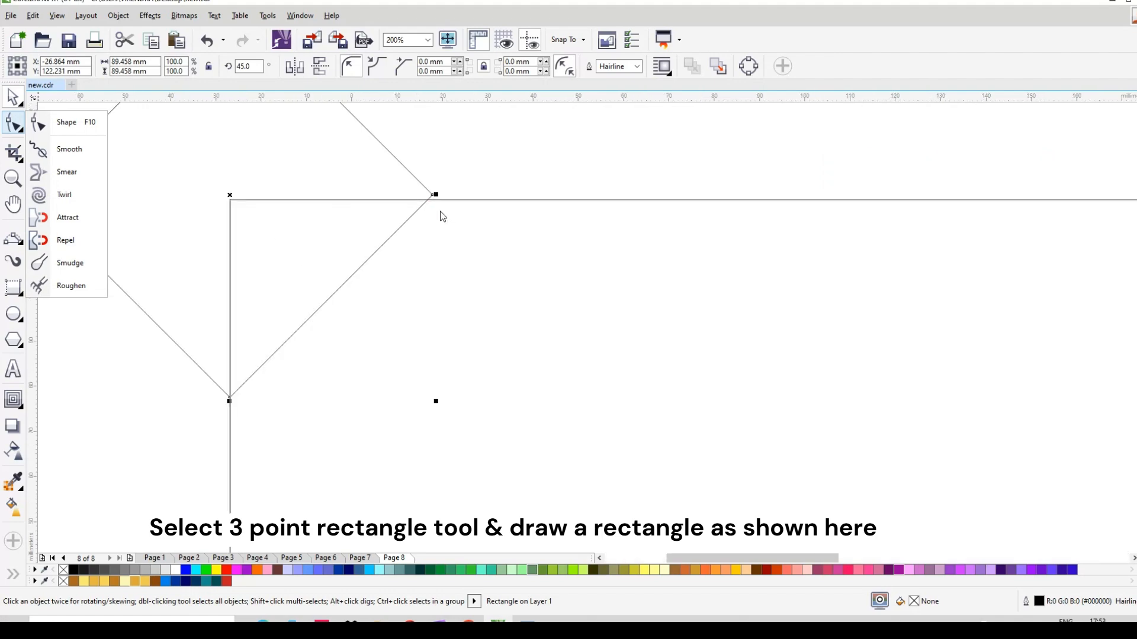
scroll(445, 213, "down", 1)
scroll(333, 204, "up", 1)
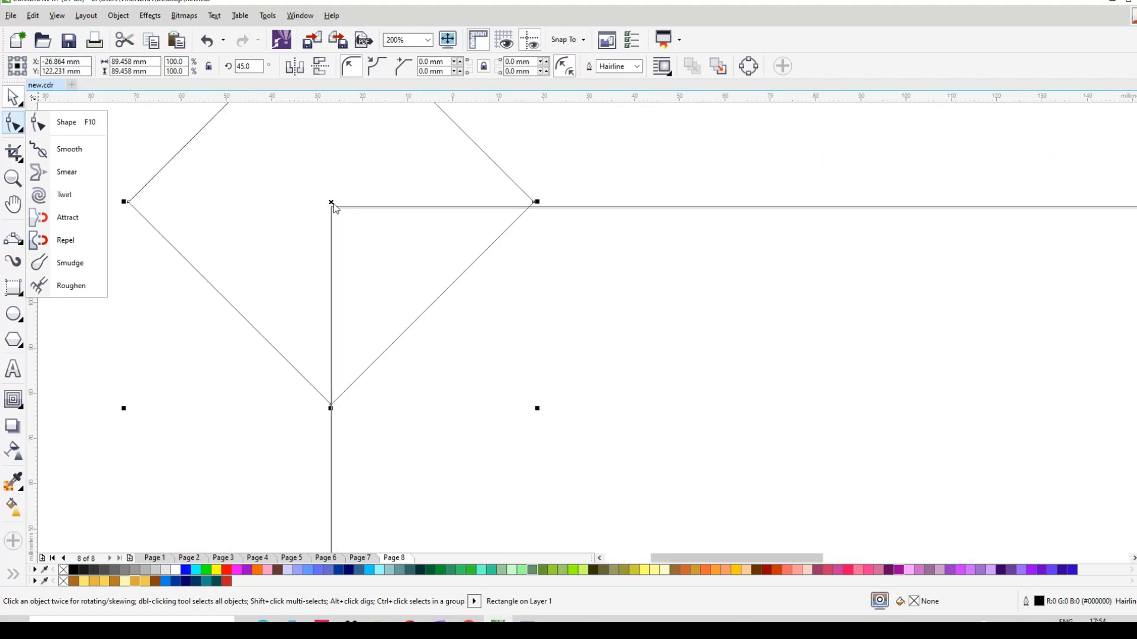
key("space")
left_click_drag(330, 201, 332, 205)
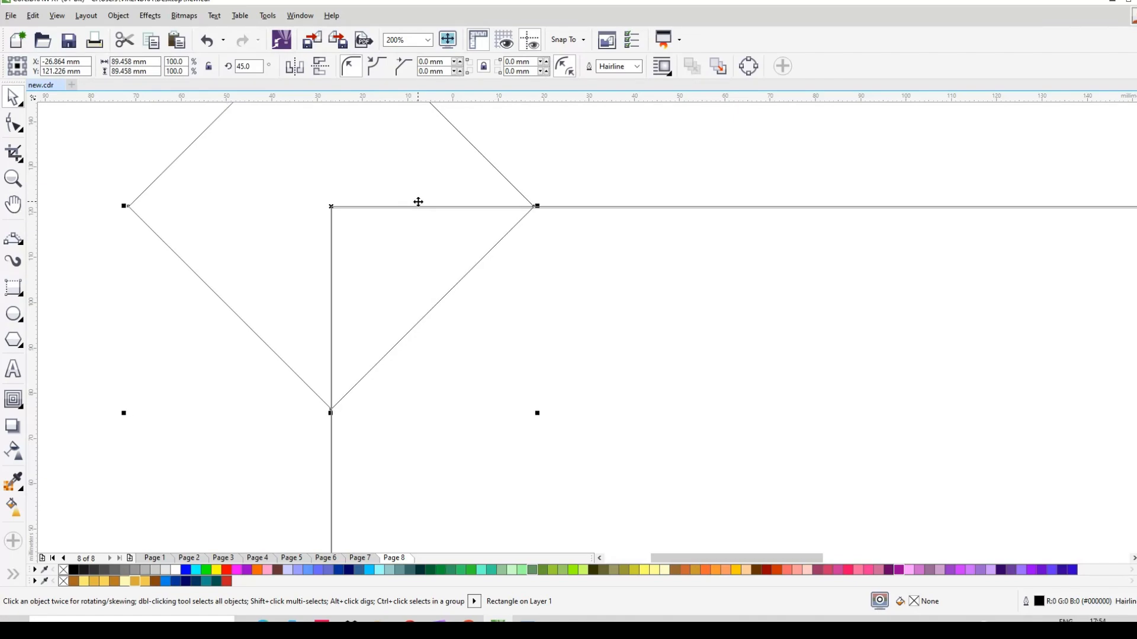
- Round all four corners of the rotated square to a radius of about 5.7 mm
scroll(418, 202, "down", 1)
key("F10")
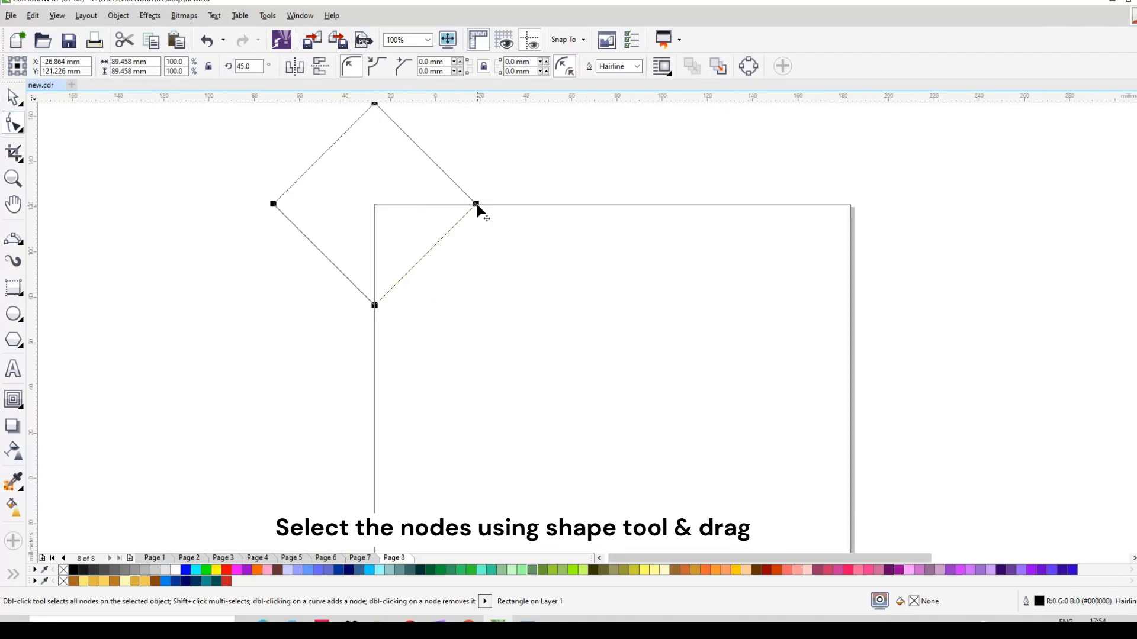
left_click_drag(446, 192, 453, 194)
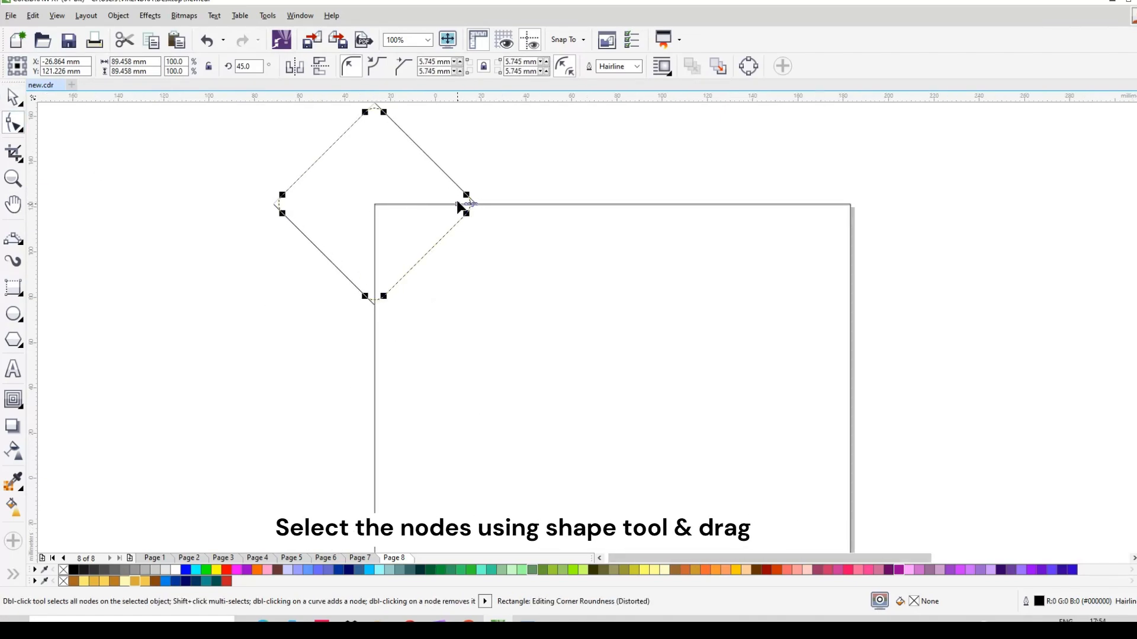
- Fill the overlap between the rotated square and the page's upper-left corner with yellow using Smart Fill
left_click(13, 575)
left_click(40, 569)
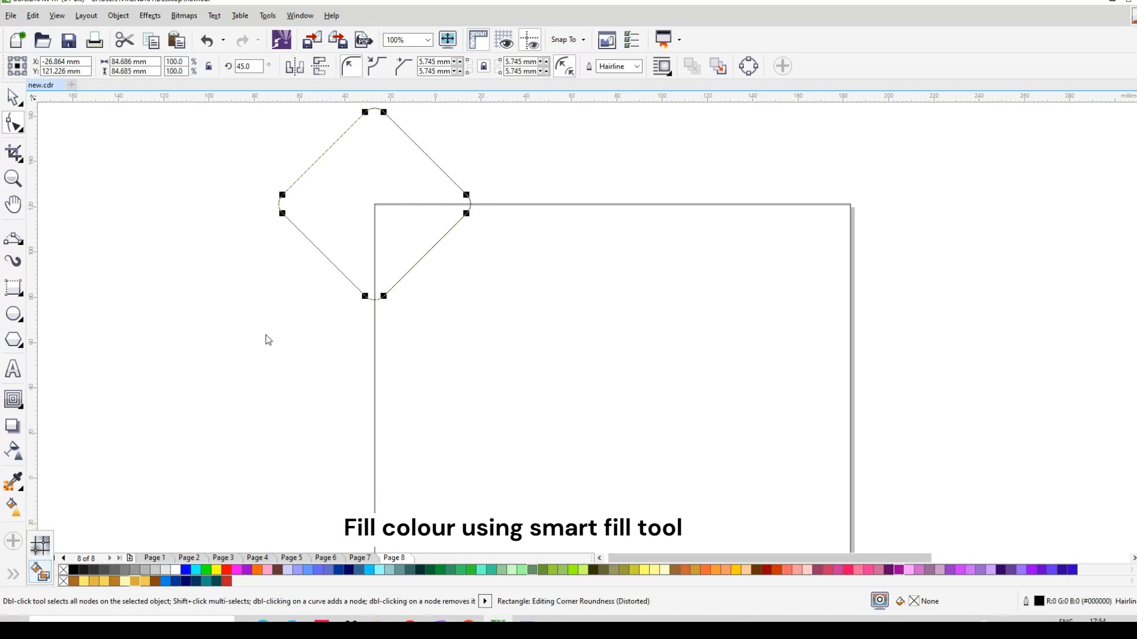
left_click(413, 221)
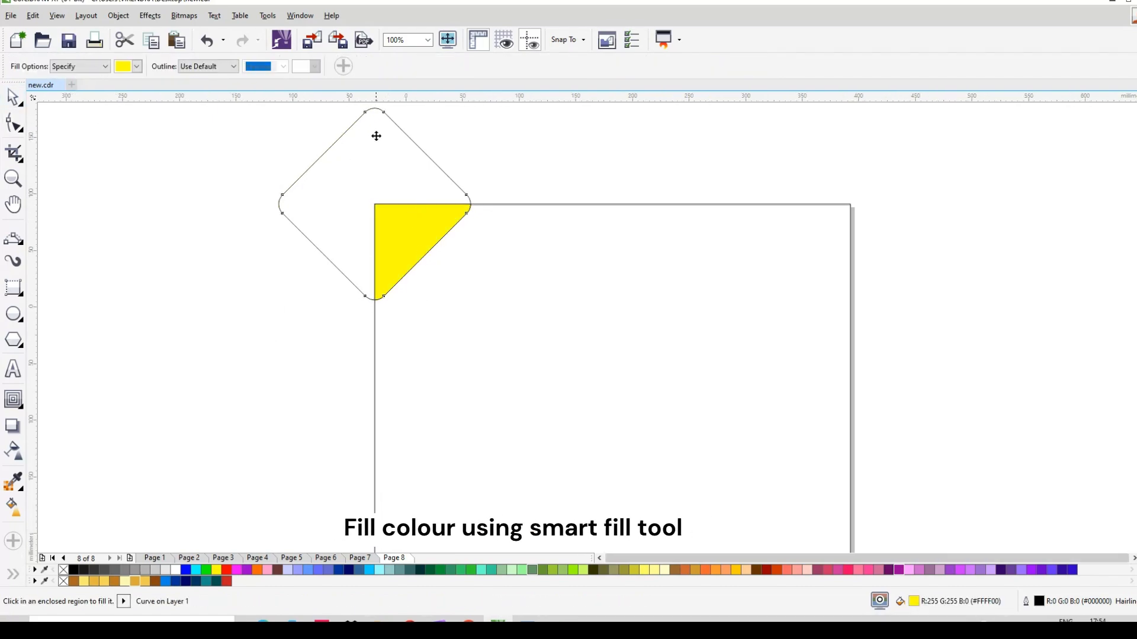
- Move the rounded diamond to the page's lower-right corner and enlarge it to about 257 mm across
scroll(375, 137, "down", 2)
key("space")
left_click_drag(376, 143, 511, 298)
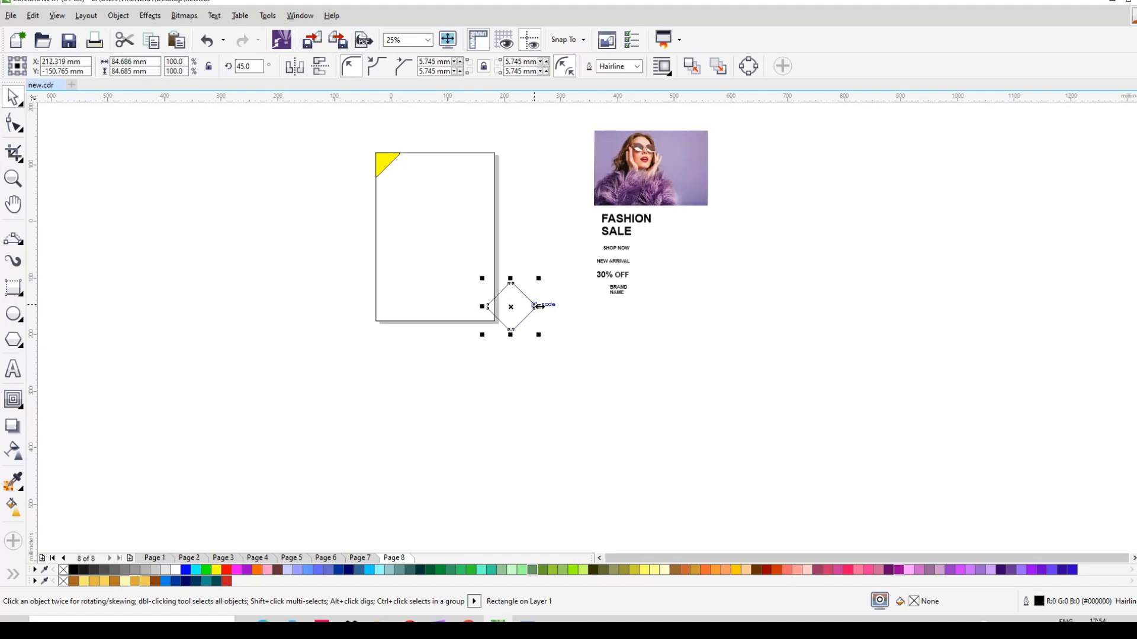
left_click_drag(541, 336, 588, 396)
scroll(453, 284, "up", 2)
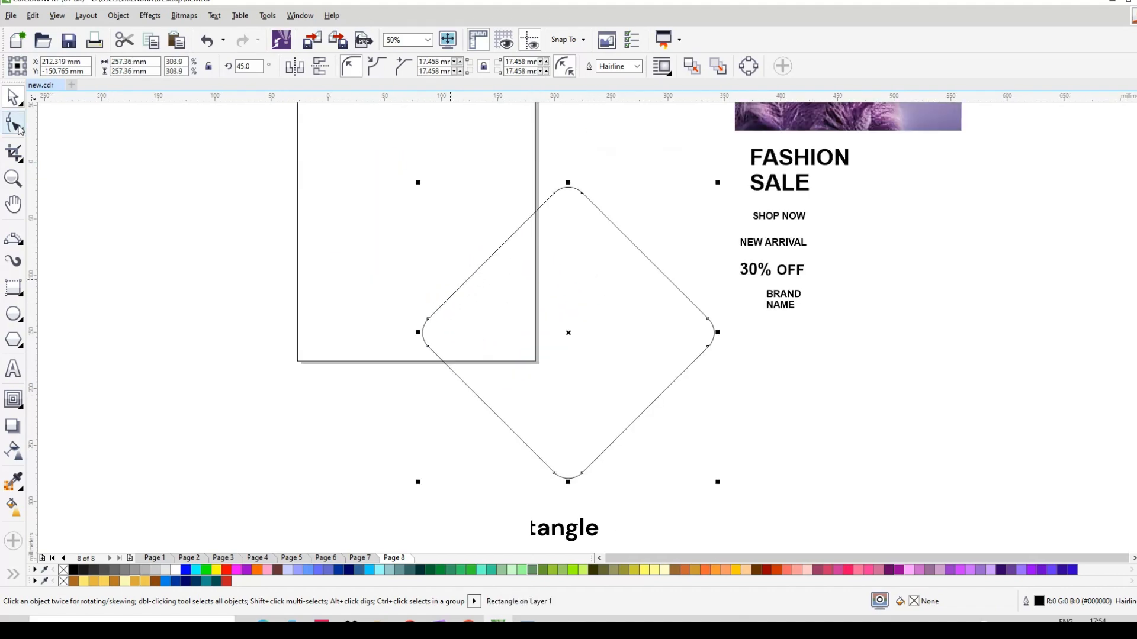
- Increase the large diamond's corner rounding to about 35 mm
key("F10")
left_click_drag(428, 349, 515, 413)
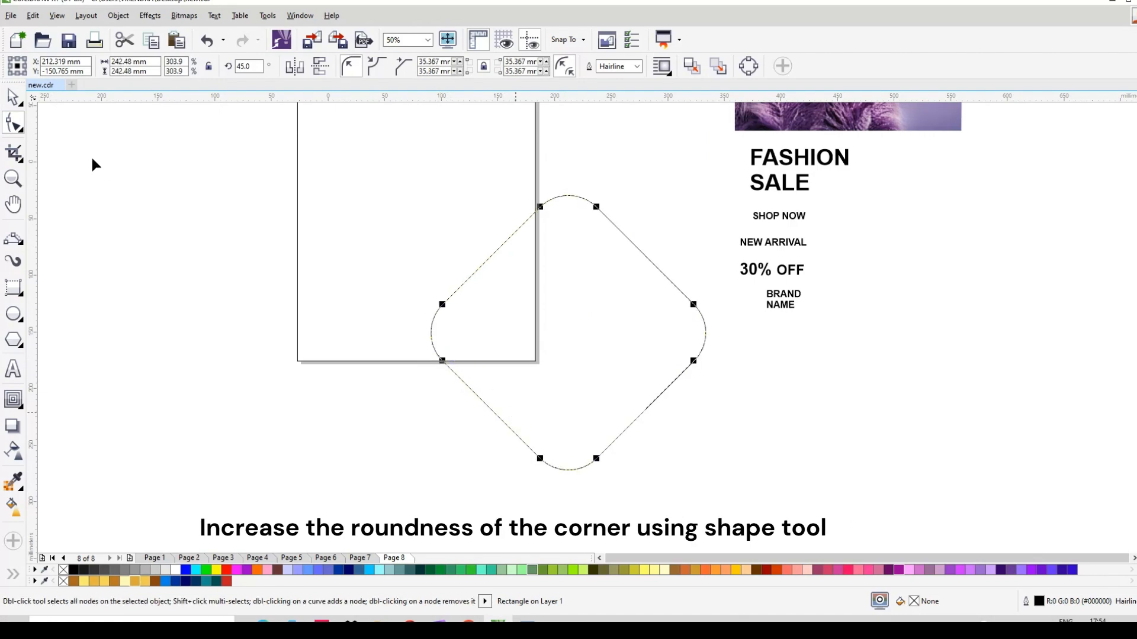
key("space")
- Enlarge the diamond to about 283 mm across and position it over the page's lower-right area
left_click(586, 304)
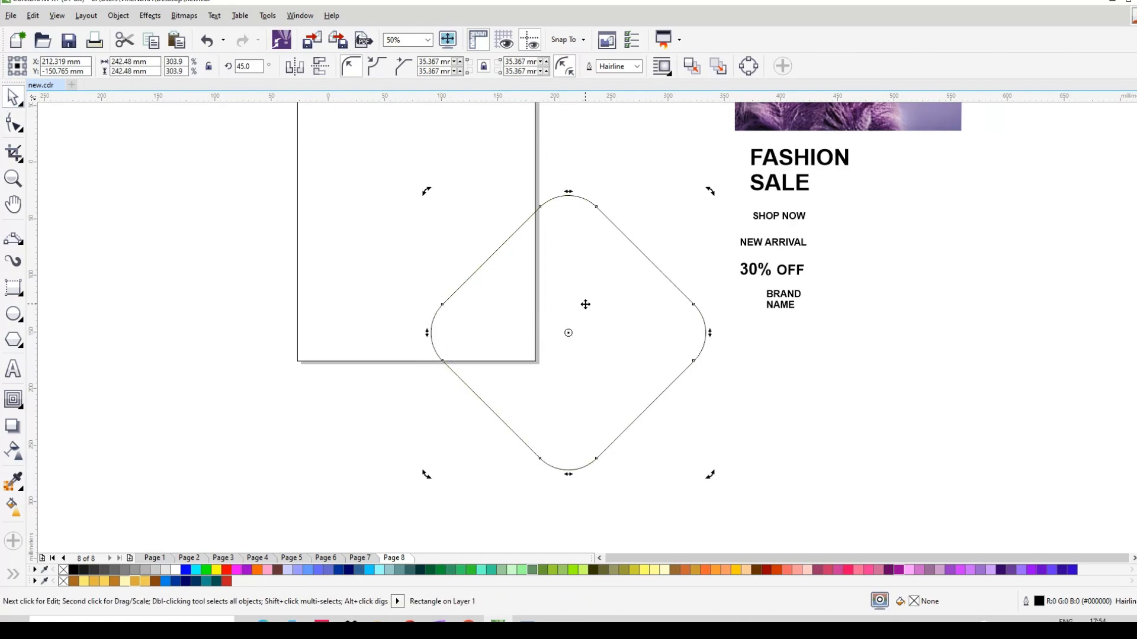
left_click_drag(586, 304, 577, 280)
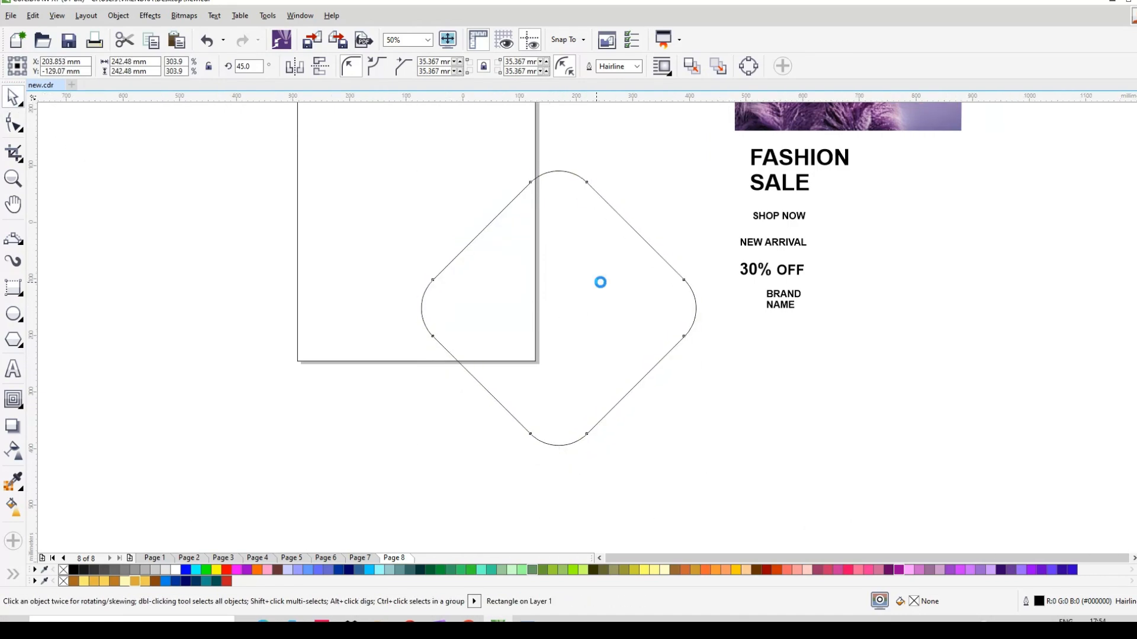
scroll(592, 283, "down", 2)
left_click(589, 283)
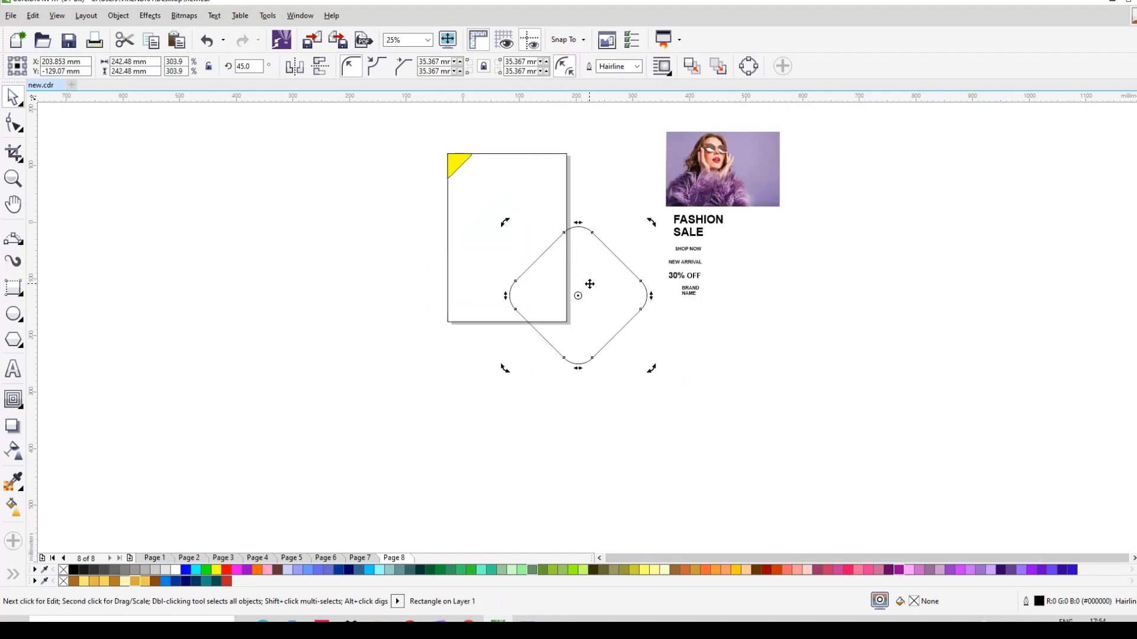
left_click_drag(653, 367, 661, 383)
left_click_drag(592, 302, 602, 299)
left_click(204, 548)
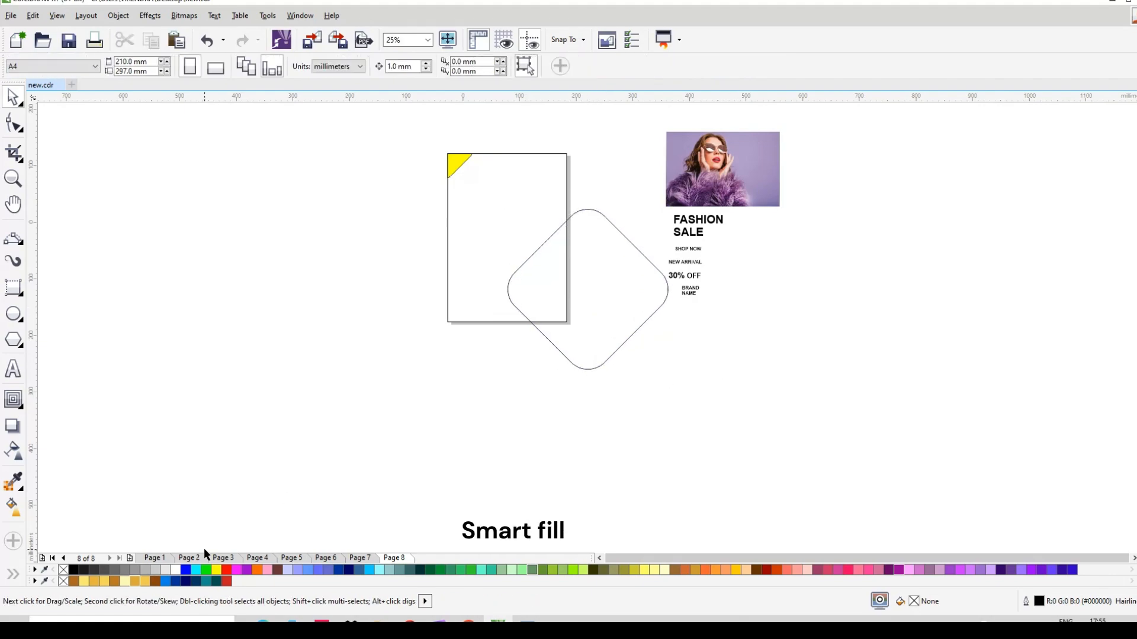
- Smart-fill the overlap between the large diamond and the page with yellow, and delete the diamond outline
left_click(11, 579)
left_click(41, 543)
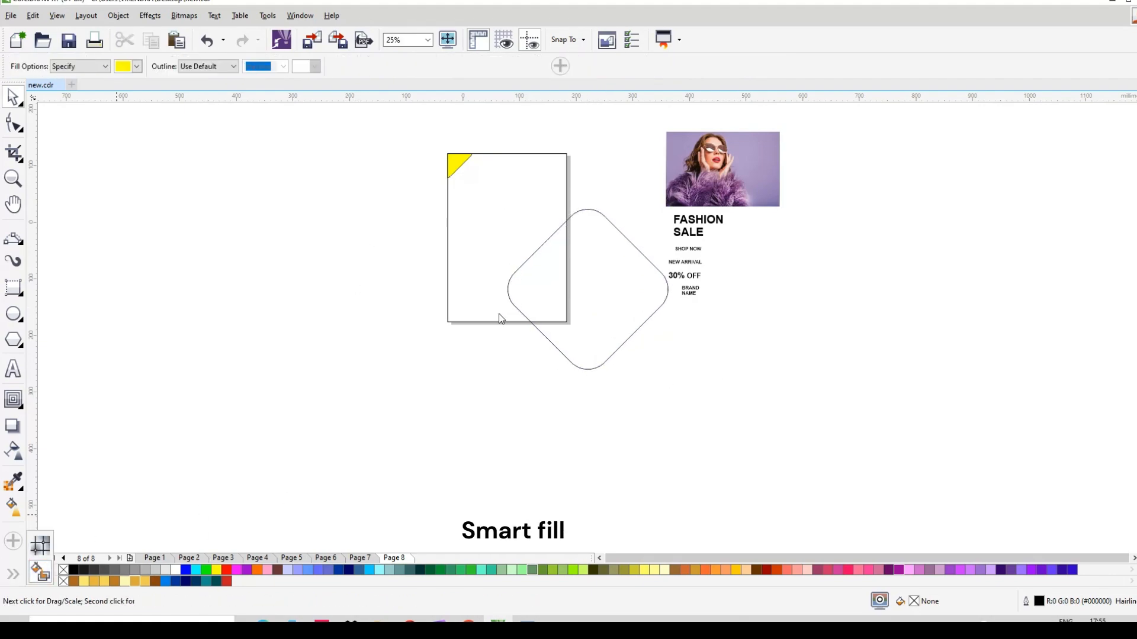
left_click(549, 280)
left_click(13, 100)
left_click(605, 266)
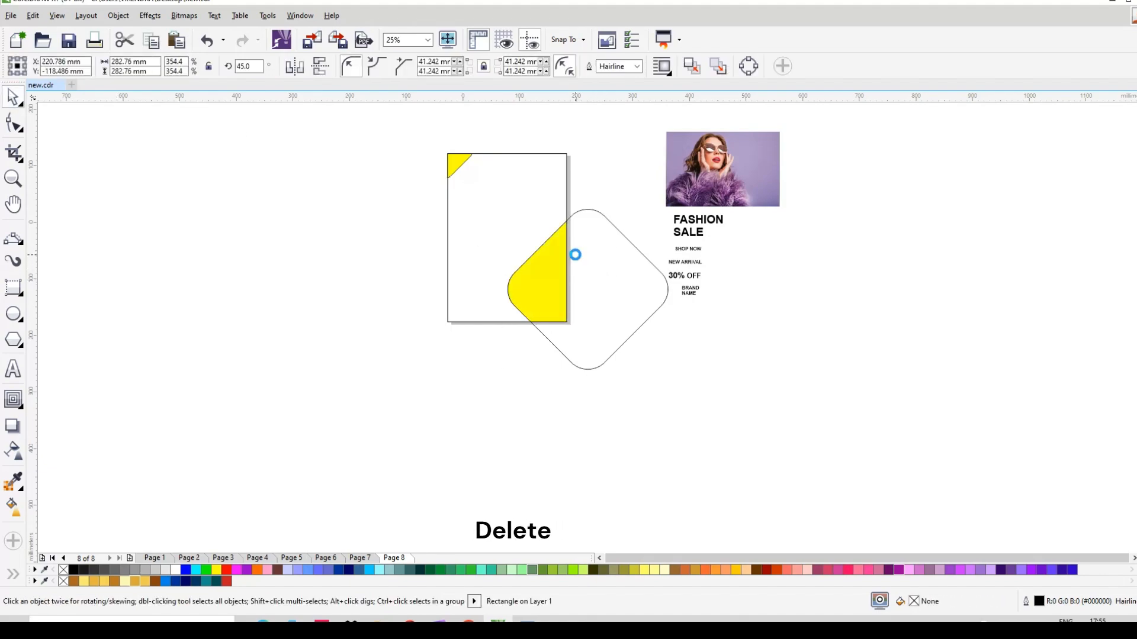
key("Delete")
- Draw a horizontal rectangle about 234 mm wide and 44 mm high across the page's left edge
left_click(23, 295)
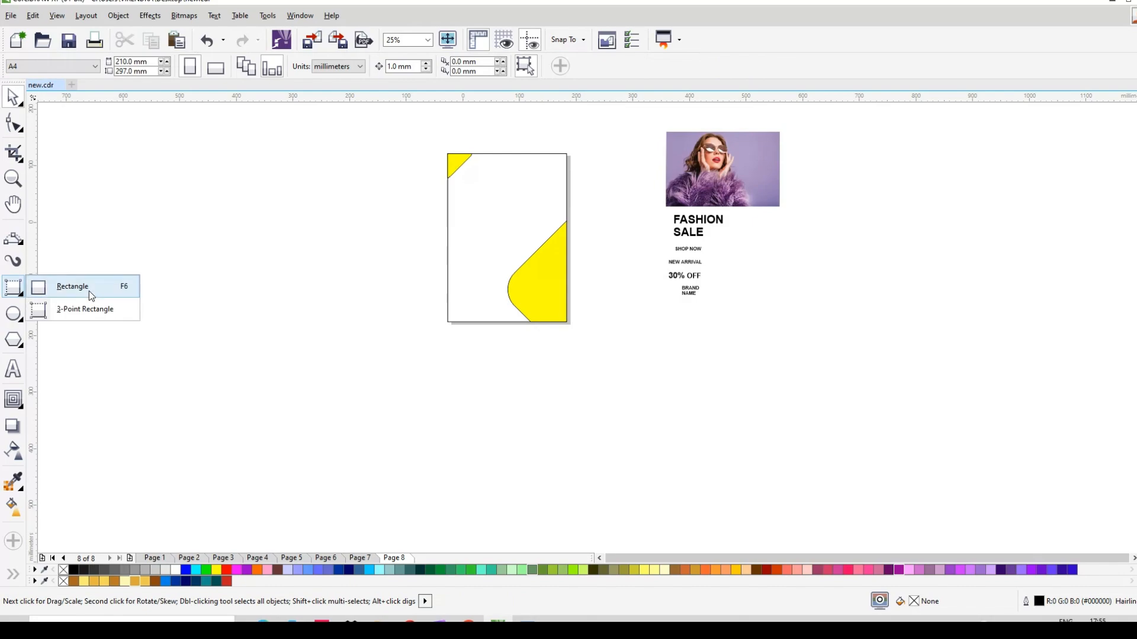
left_click(89, 291)
left_click_drag(352, 215, 485, 246)
scroll(473, 179, "up", 1)
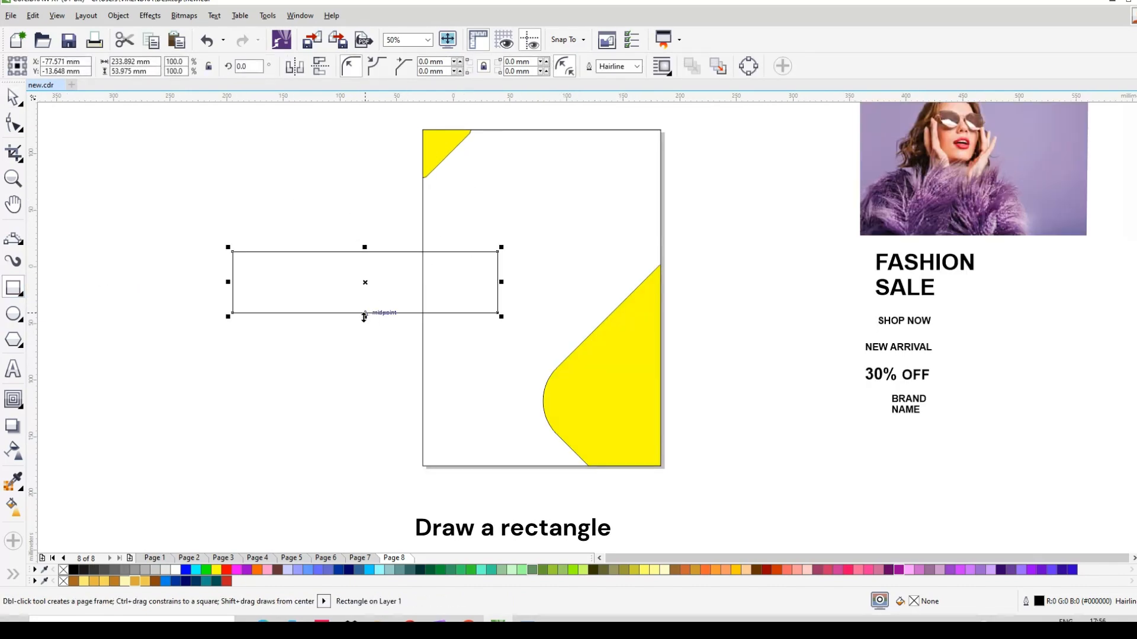
left_click_drag(365, 317, 364, 302)
- Round the horizontal rectangle's corners fully to form a pill shape
left_click_drag(234, 302, 273, 302)
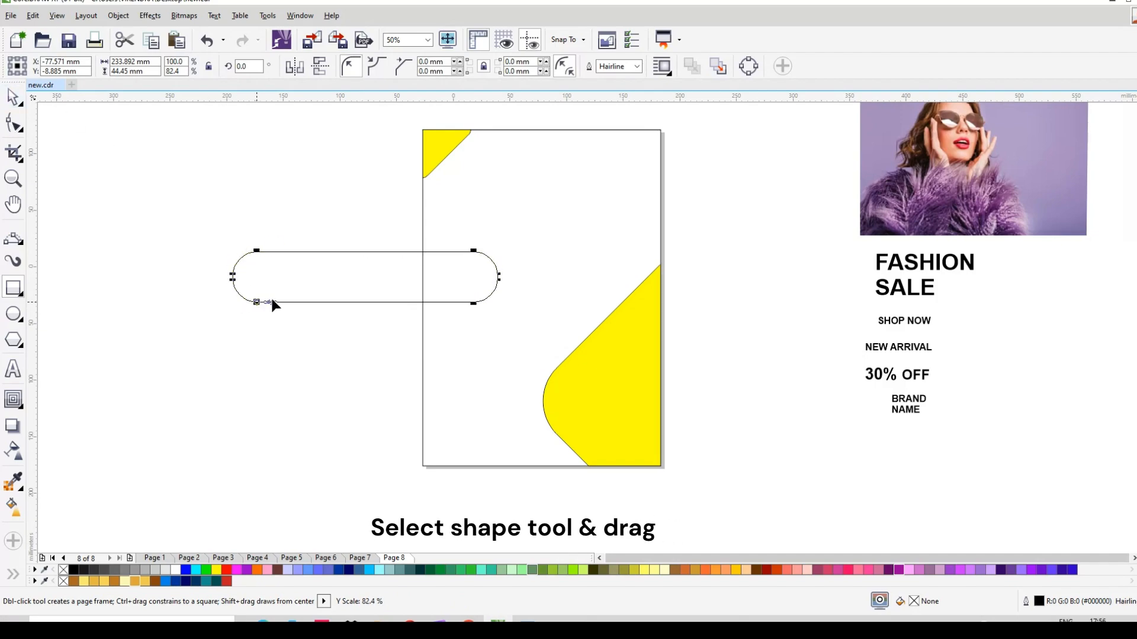
left_click_drag(412, 296, 412, 296)
left_click(13, 123)
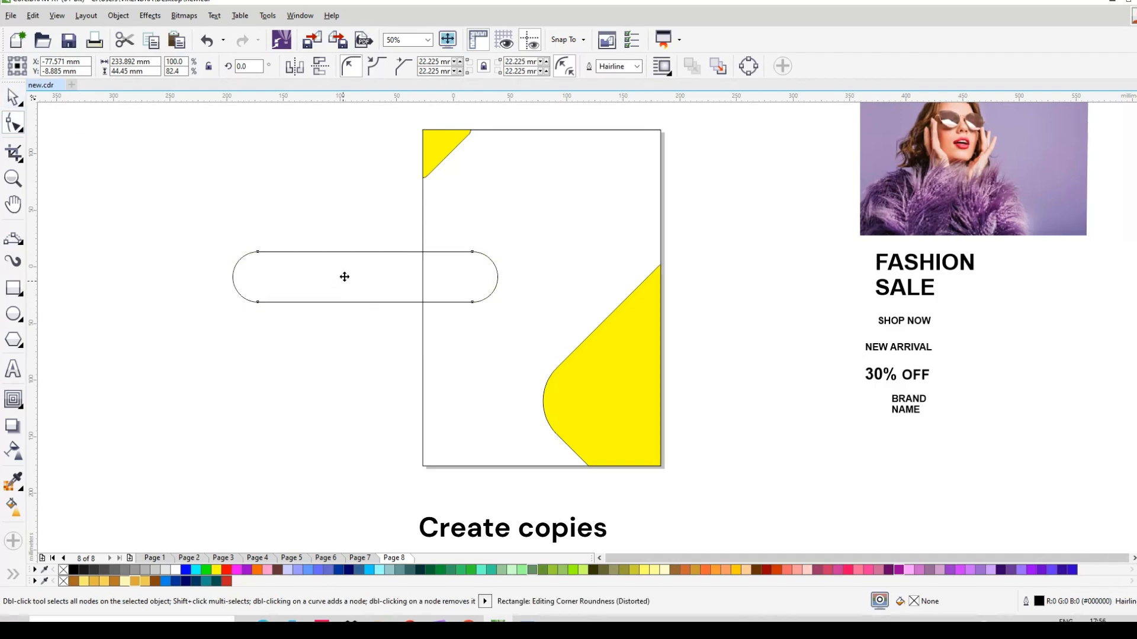
- Create three copies of the pill stacked above the original at equal spacing
left_click_drag(345, 277, 342, 229)
key("ctrl+r")
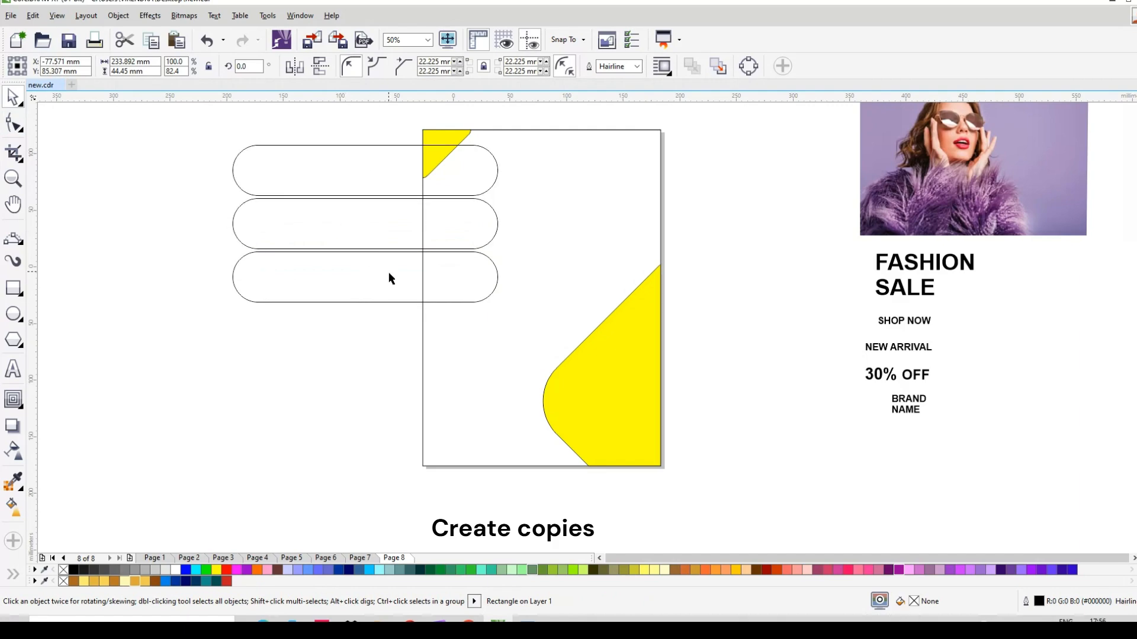
key("ctrl+r")
scroll(388, 273, "down", 1)
left_click_drag(262, 170, 457, 296)
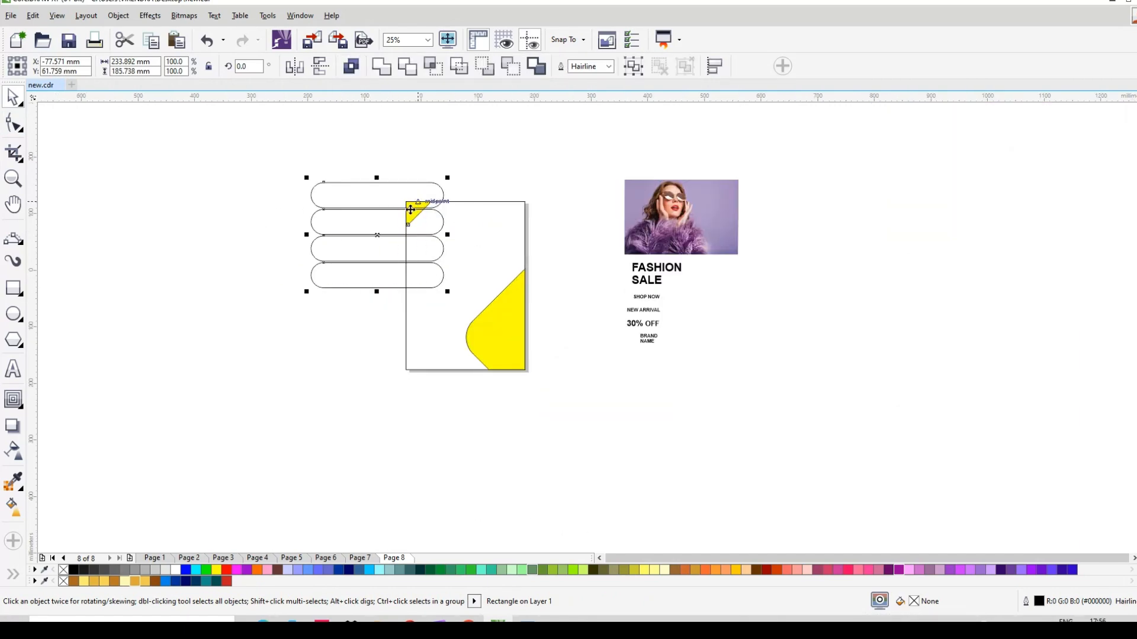
left_click(410, 209, "shift")
left_click_drag(278, 309, 300, 321)
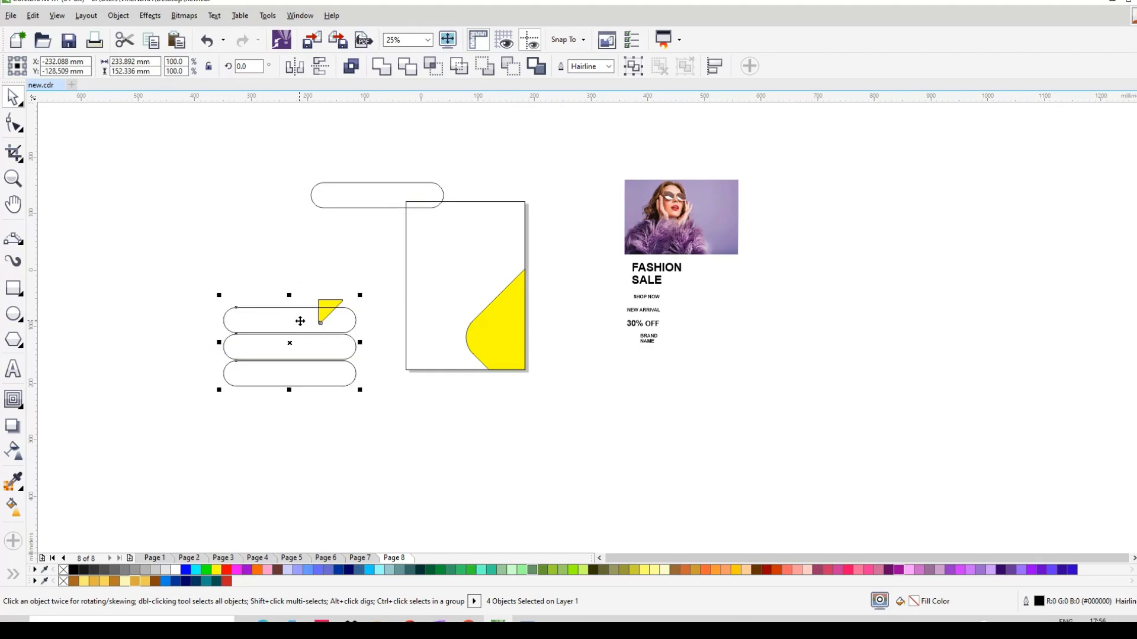
key("ctrl+z")
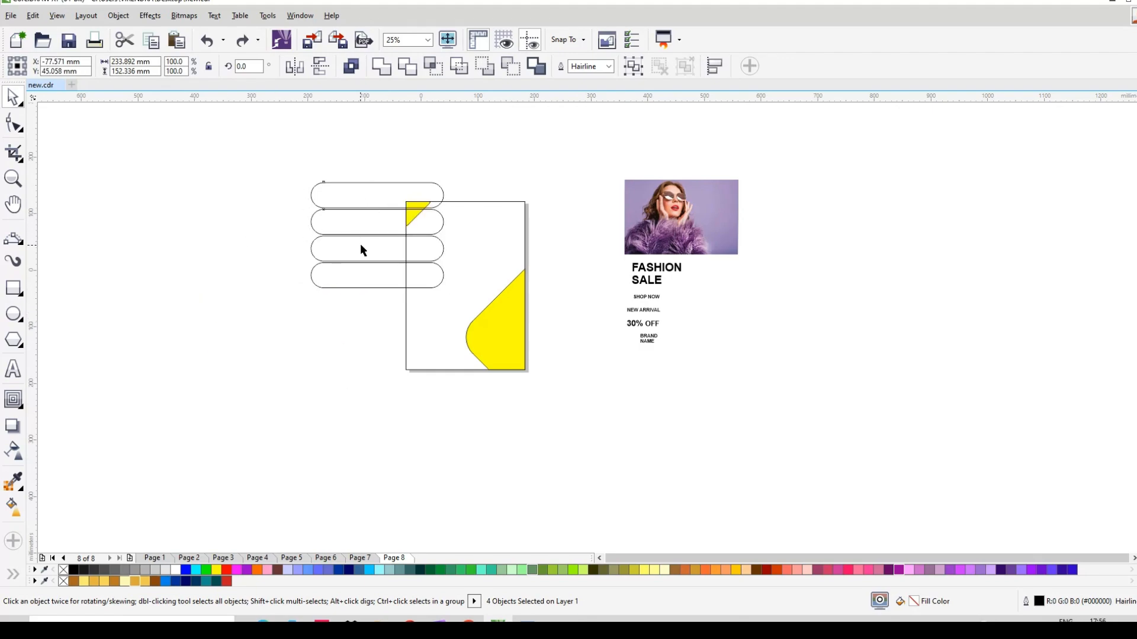
- Move the four pills beside the page's lower left and stagger the three lower ones horizontally
left_click_drag(388, 250, 345, 350)
scroll(277, 345, "up", 2)
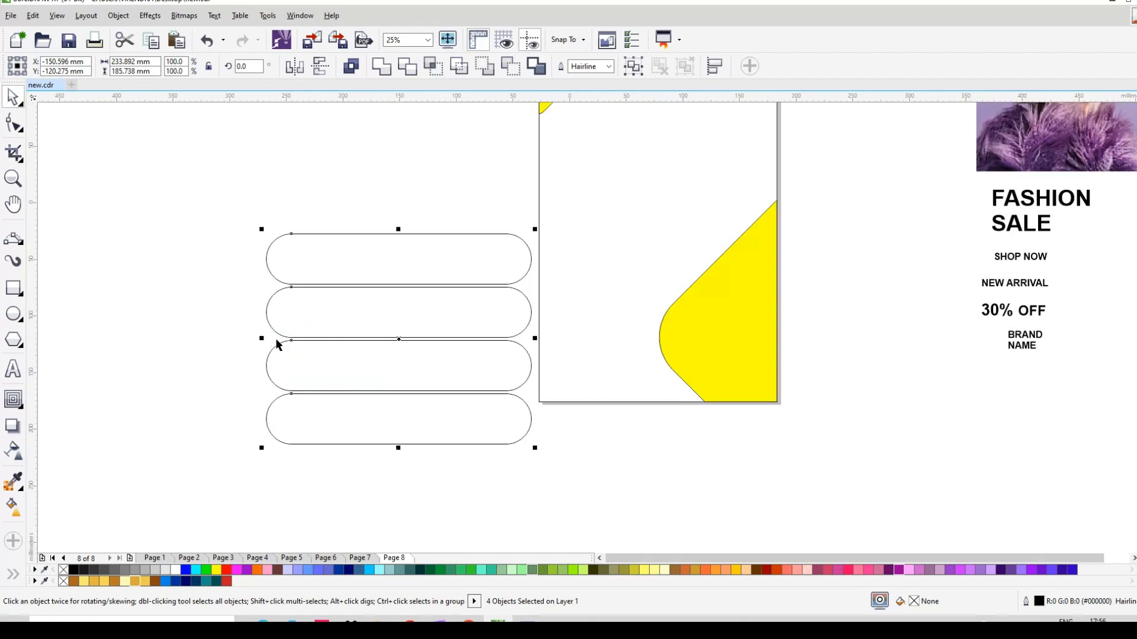
left_click(346, 310)
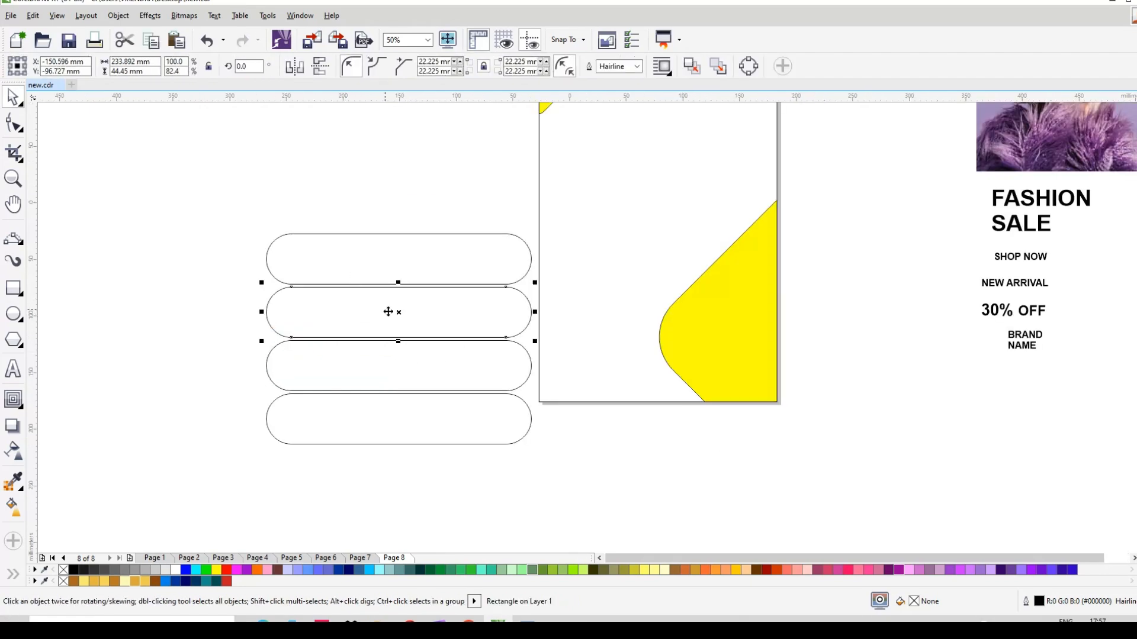
left_click_drag(389, 312, 348, 311)
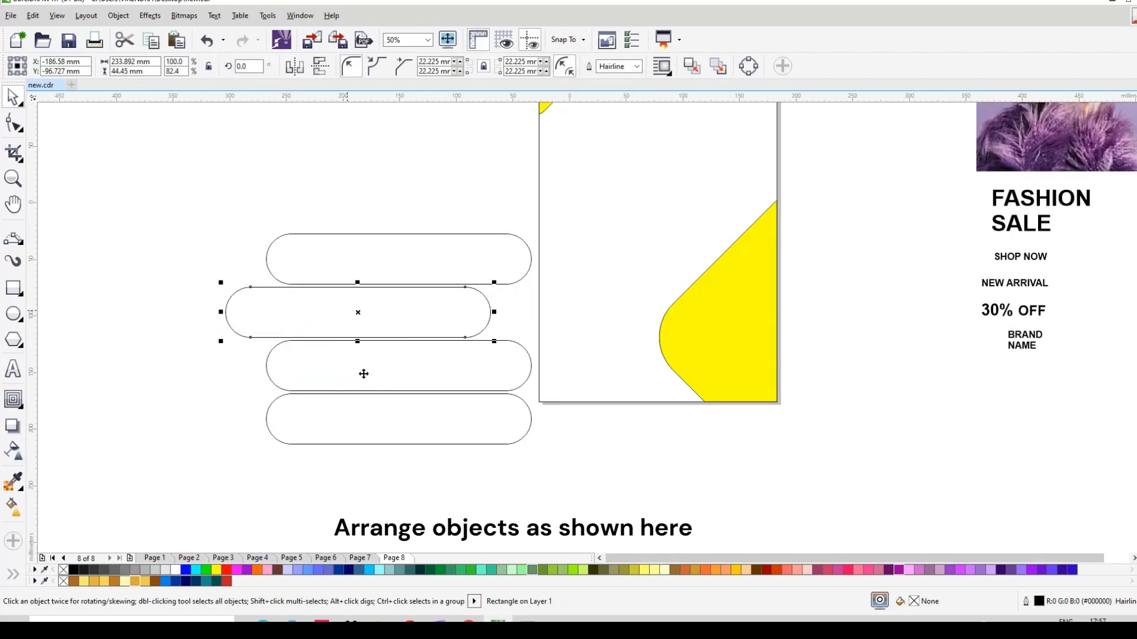
left_click_drag(377, 368, 385, 369)
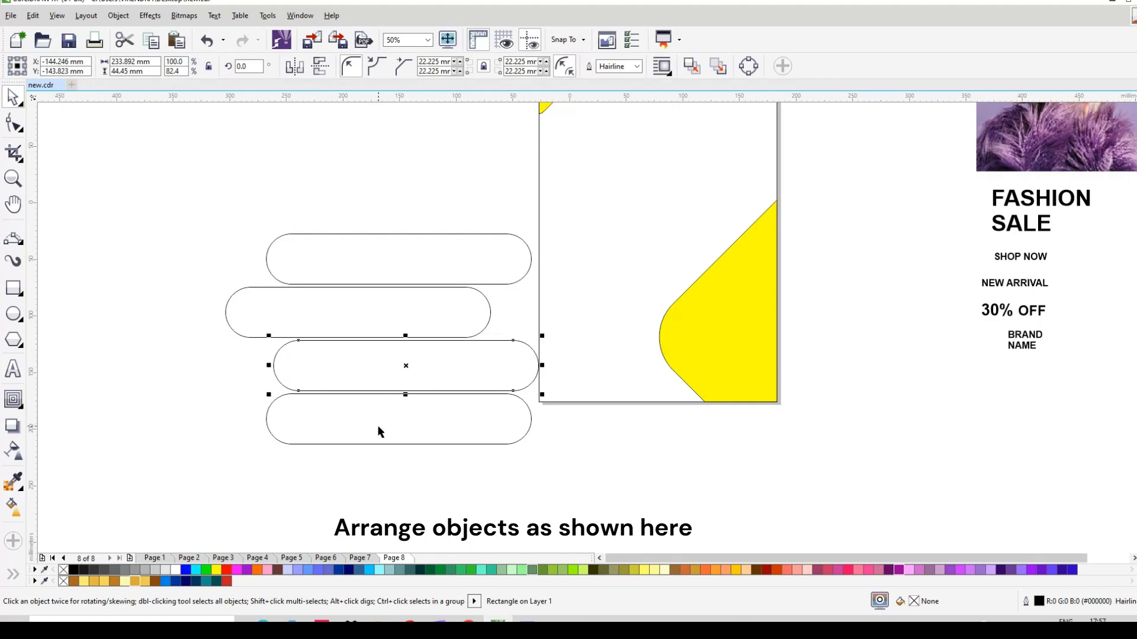
left_click_drag(391, 422, 326, 413)
- Move the four staggered pills together over the page's upper right edge
left_click_drag(120, 185, 594, 462)
scroll(423, 345, "down", 1)
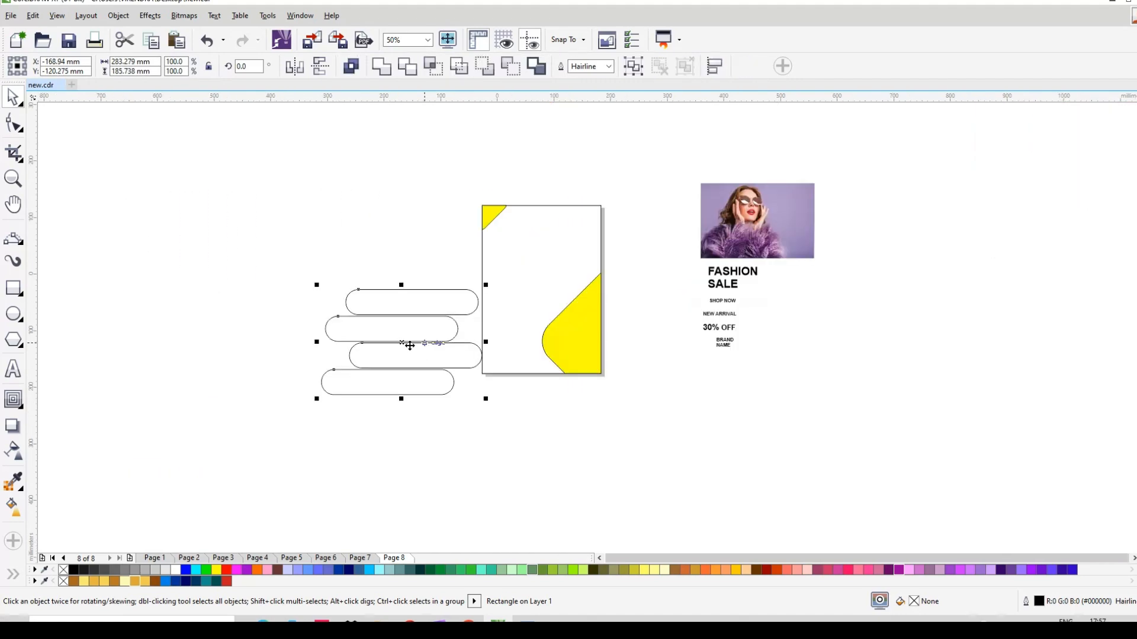
left_click_drag(406, 342, 599, 229)
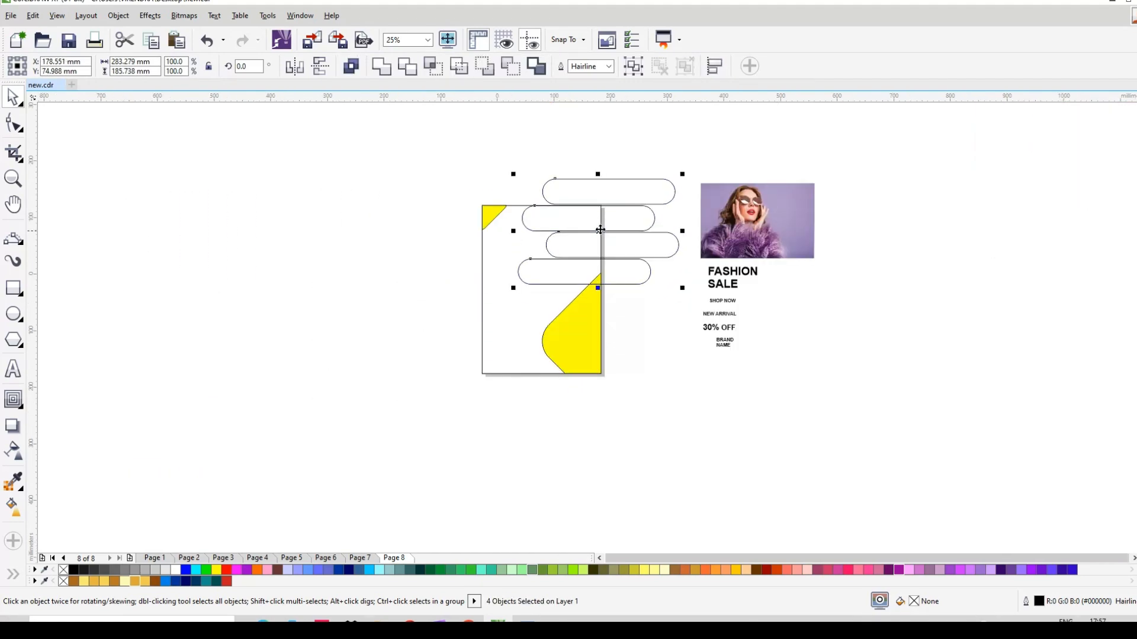
left_click(637, 157)
left_click_drag(614, 187, 326, 221)
key("ctrl+z")
left_click_drag(494, 154, 685, 207)
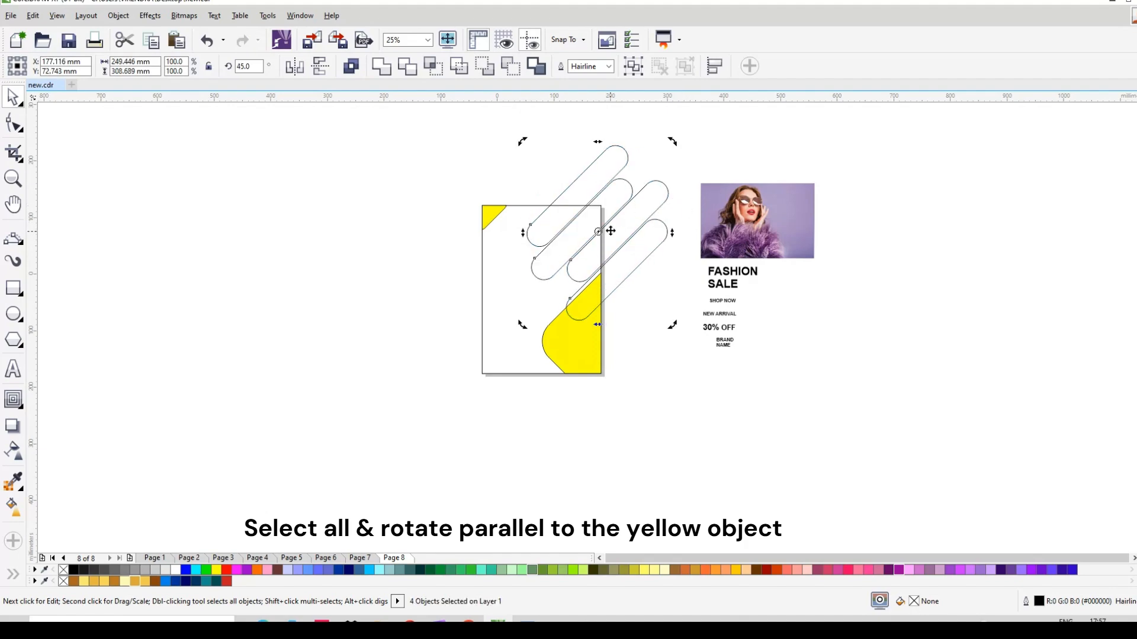
left_click_drag(610, 231, 587, 219)
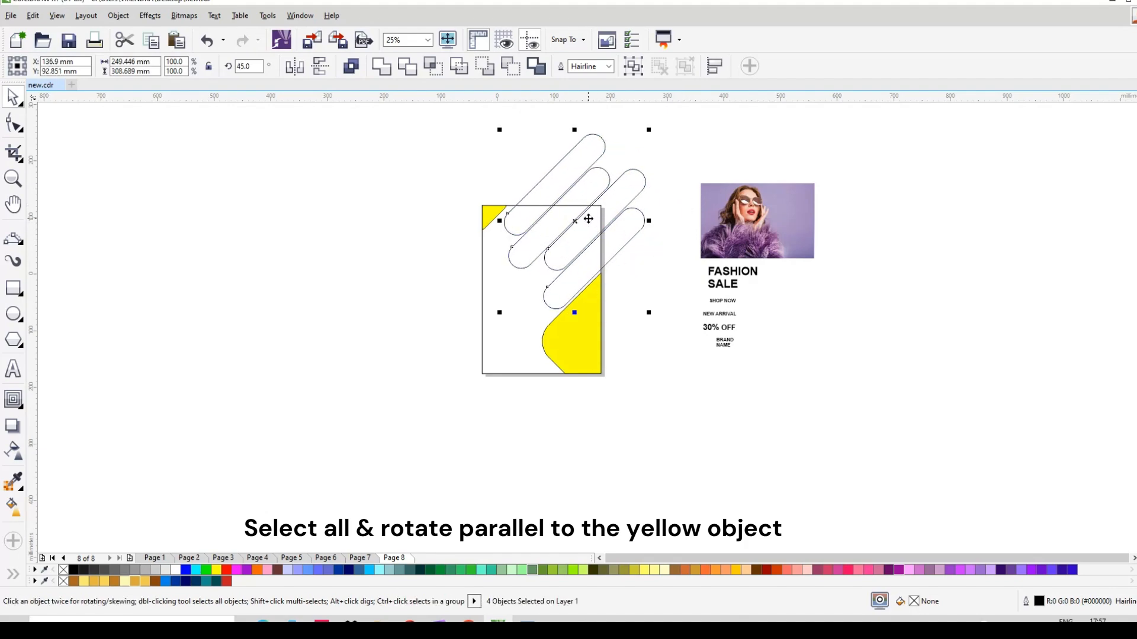
key("ctrl+z")
key("ctrl+z")
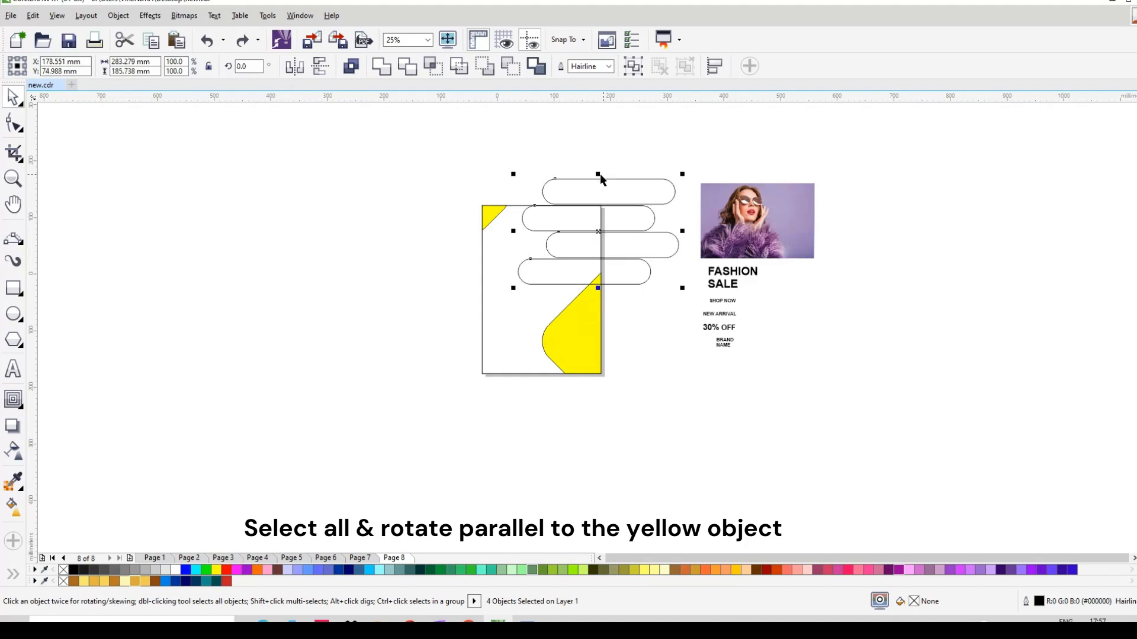
- Reduce the four pills' combined height to about 153 mm and rotate them 45 degrees, parallel to the large yellow shape
left_click_drag(598, 176, 605, 207)
left_click(602, 235)
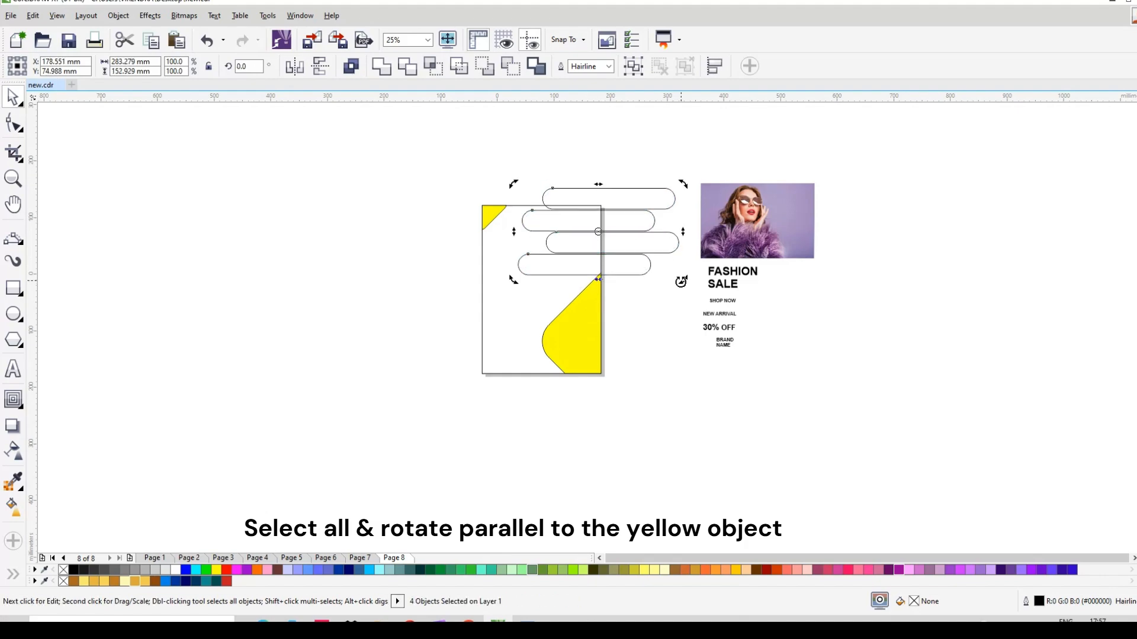
left_click_drag(681, 283, 681, 209)
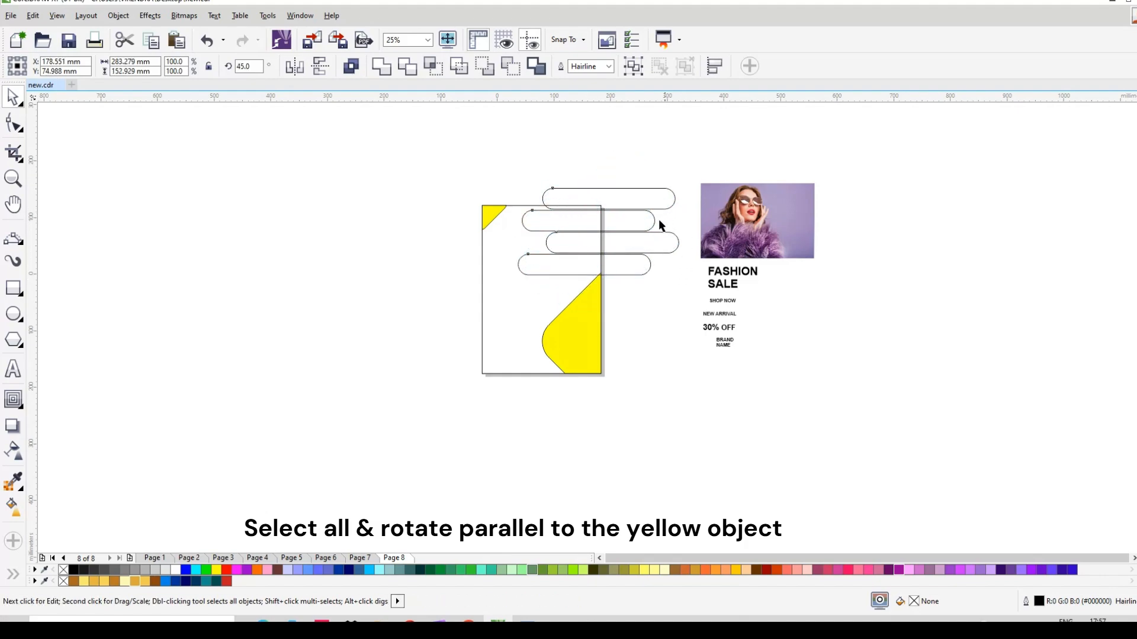
- Scale the rotated pills to about 222 by 273 mm overall and position them above the large yellow shape's slanted edge
left_click_drag(610, 237, 585, 226)
scroll(561, 194, "up", 1)
scroll(609, 251, "down", 1)
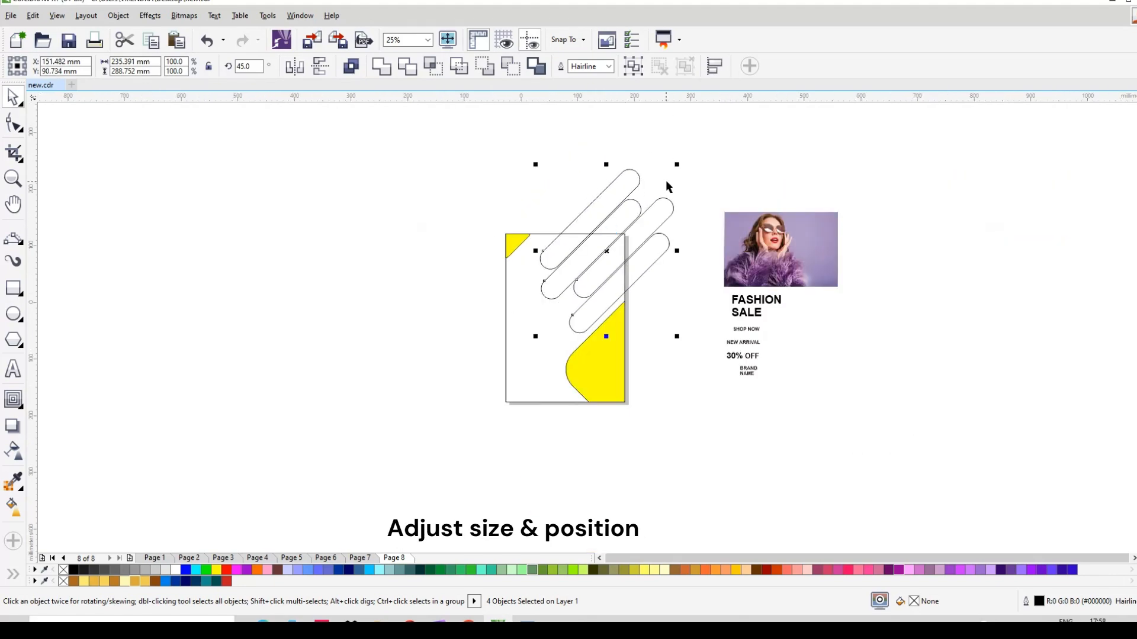
left_click_drag(678, 166, 673, 170)
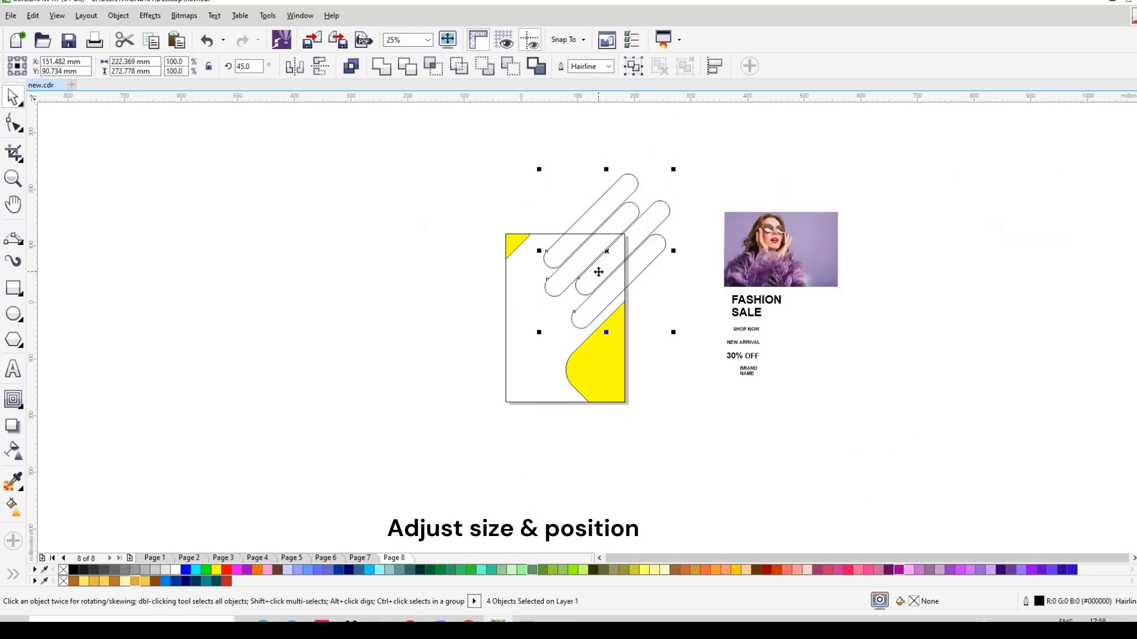
left_click_drag(599, 271, 599, 273)
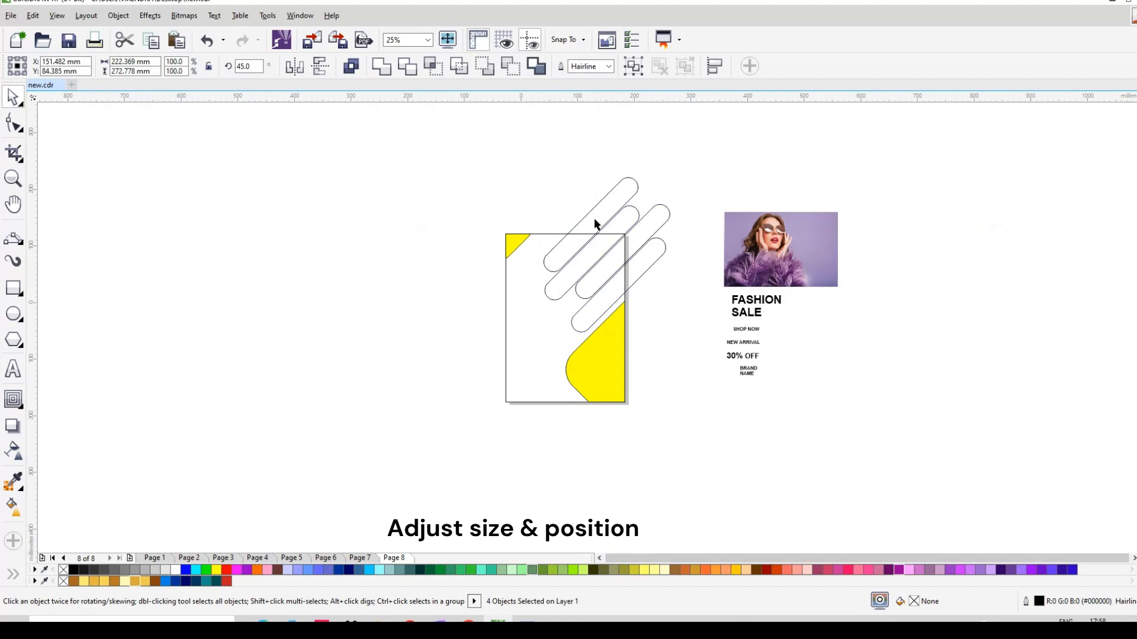
- Duplicate the uppermost slanted pill to its upper left and shrink the copy to about 60 by 60 mm
scroll(548, 215, "up", 2)
left_click(620, 243)
scroll(619, 244, "down", 1)
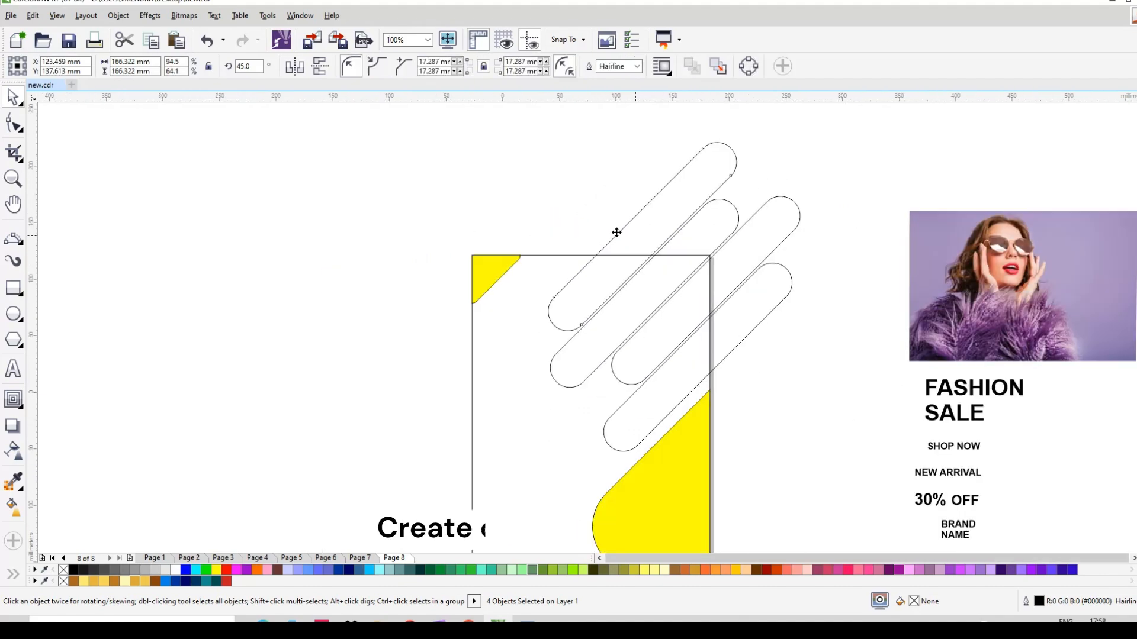
left_click_drag(616, 233, 582, 218)
right_click(582, 219)
left_click_drag(688, 122, 663, 159)
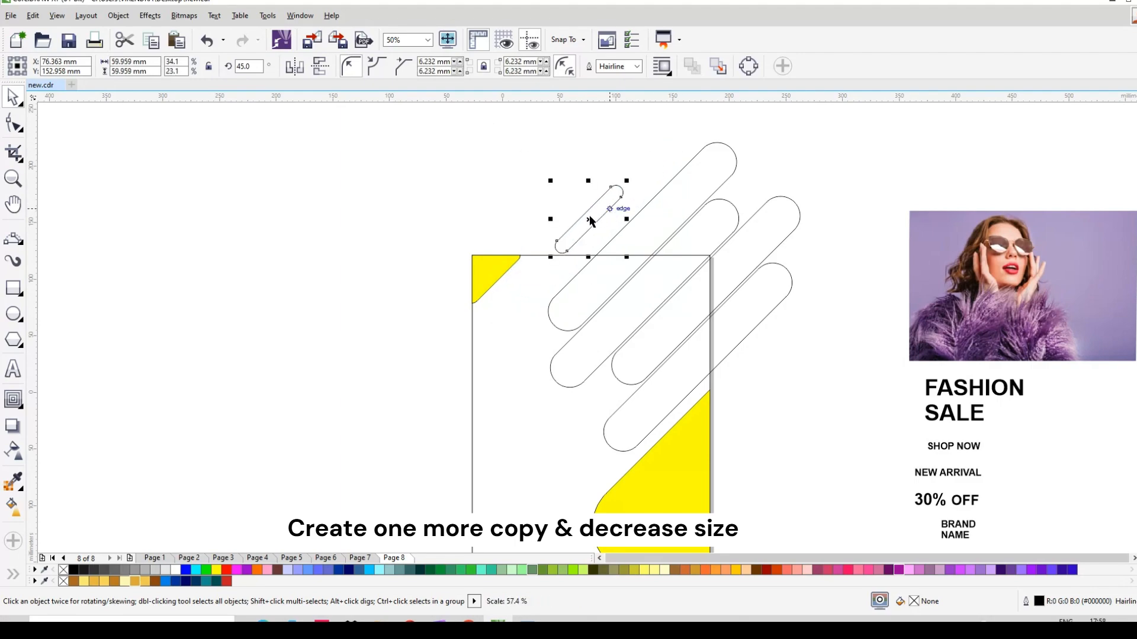
- Place the small pill close beside the uppermost large pill and shift all five pills diagonally down to the left
left_click(595, 219)
left_click_drag(597, 222, 598, 230)
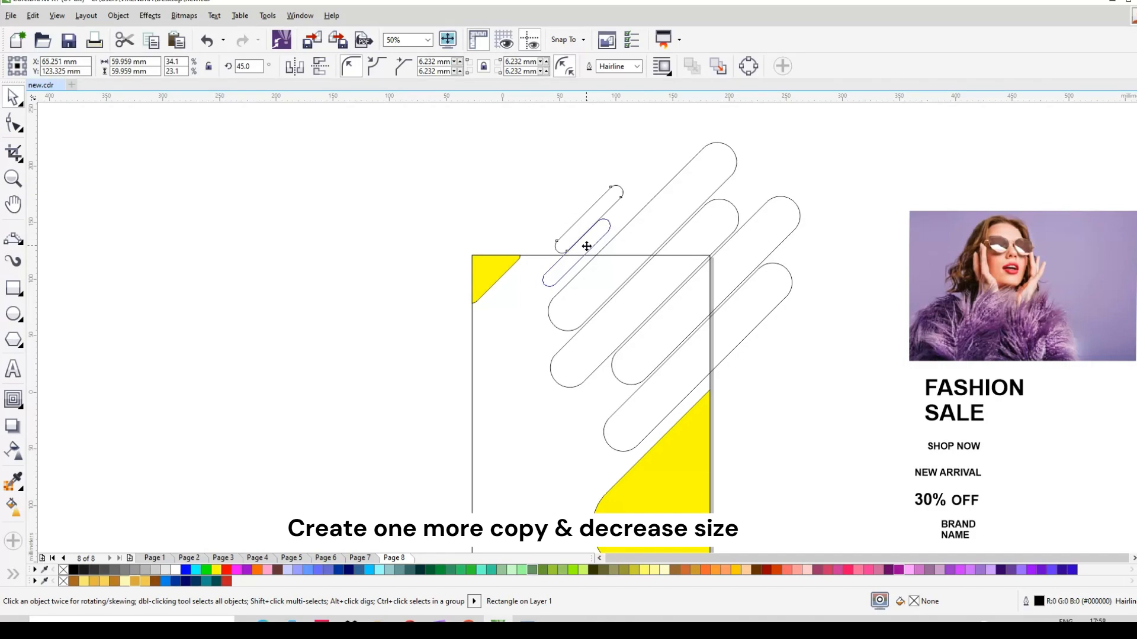
left_click(627, 278)
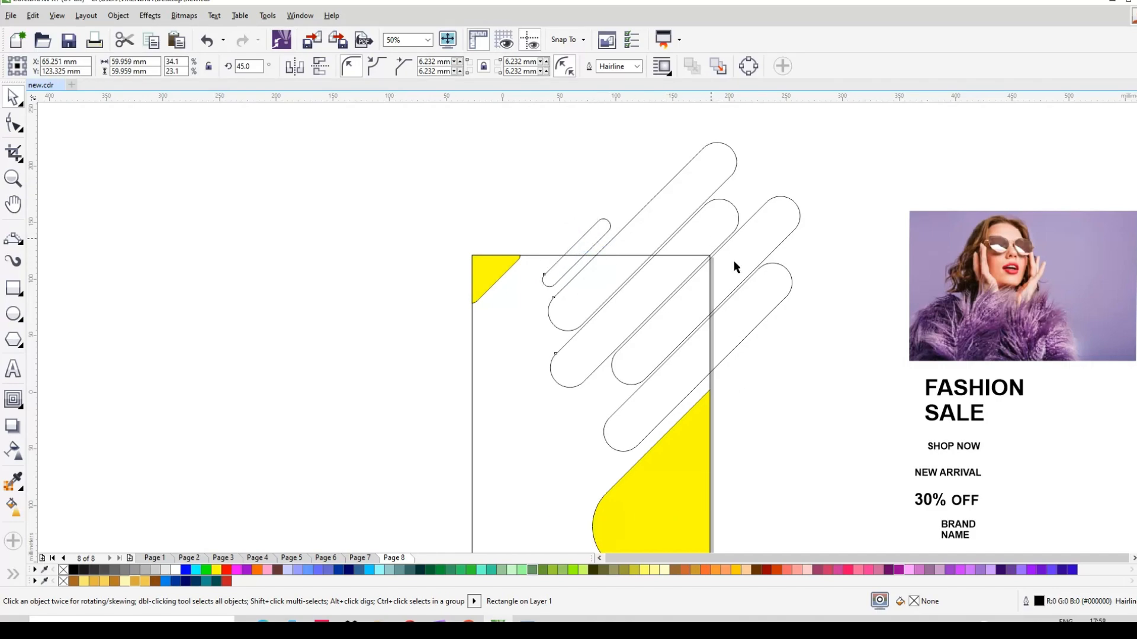
left_click_drag(675, 294, 655, 317)
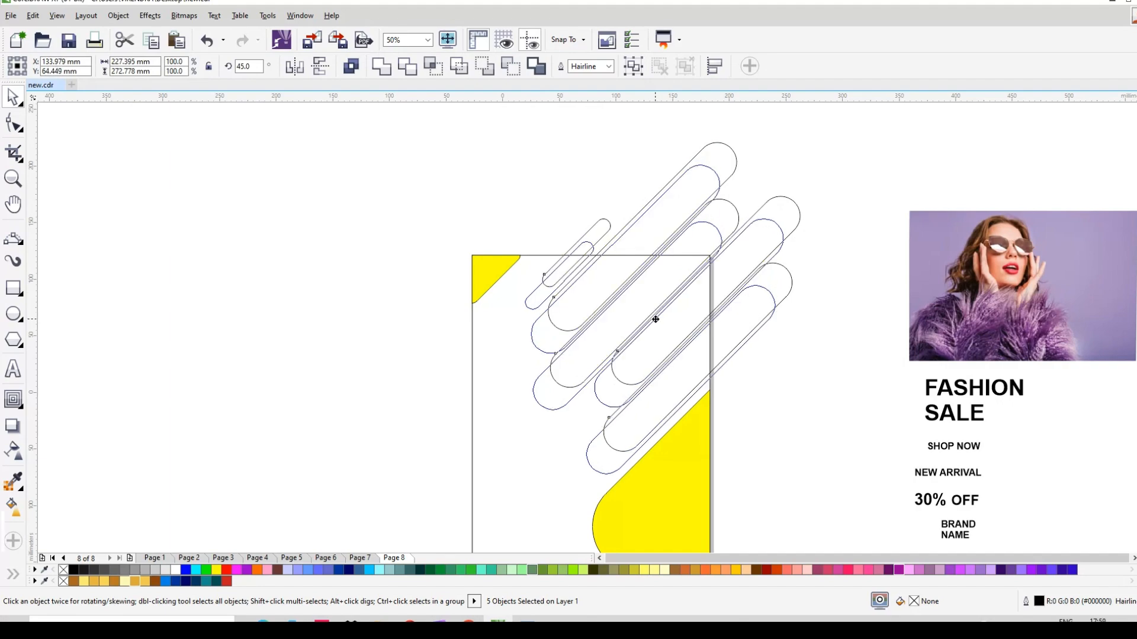
- Weld the four large slanted pills into one object, leaving out the small pill
left_click(676, 289)
left_click(711, 193, "shift")
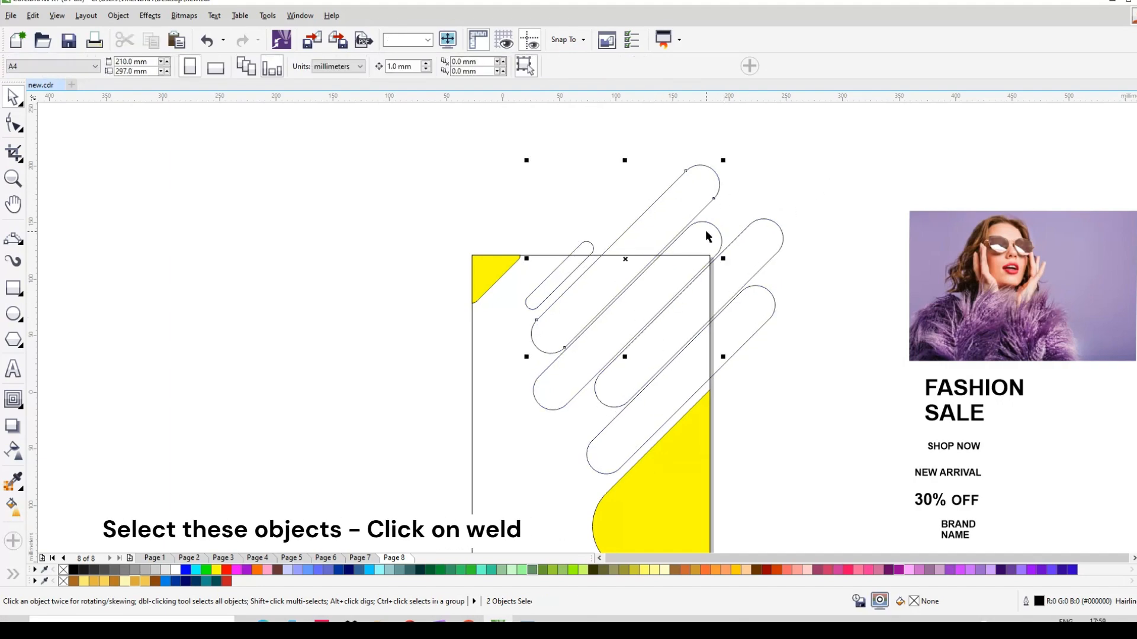
left_click(756, 233, "shift")
left_click(762, 322, "shift")
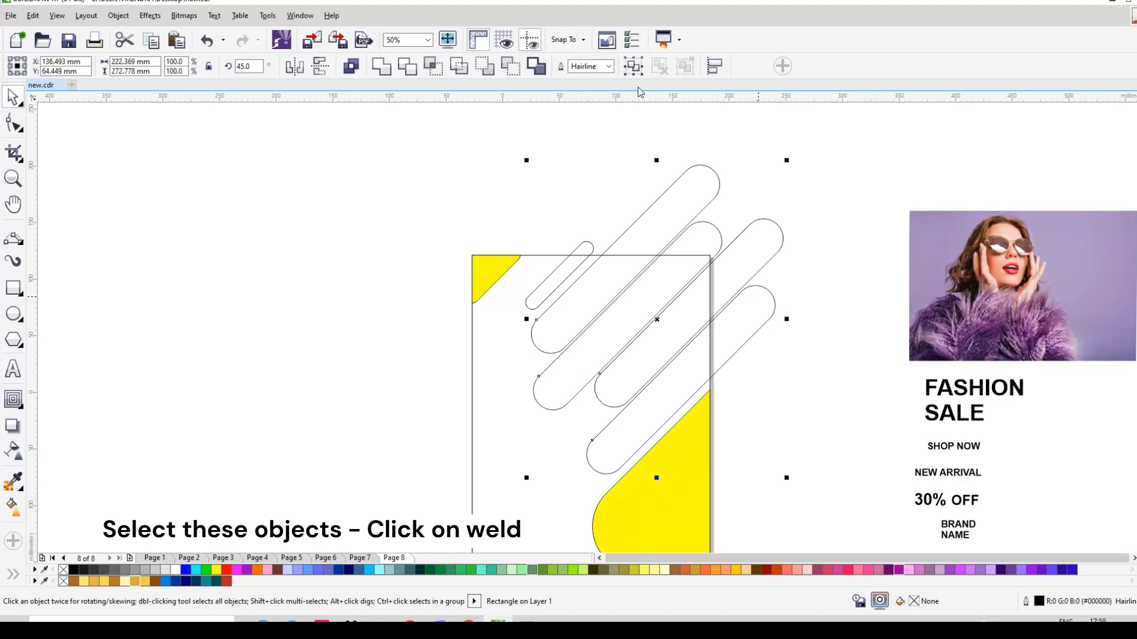
left_click(381, 68)
- PowerClip the photo of the woman with sunglasses inside the welded pill shape
left_click(978, 308)
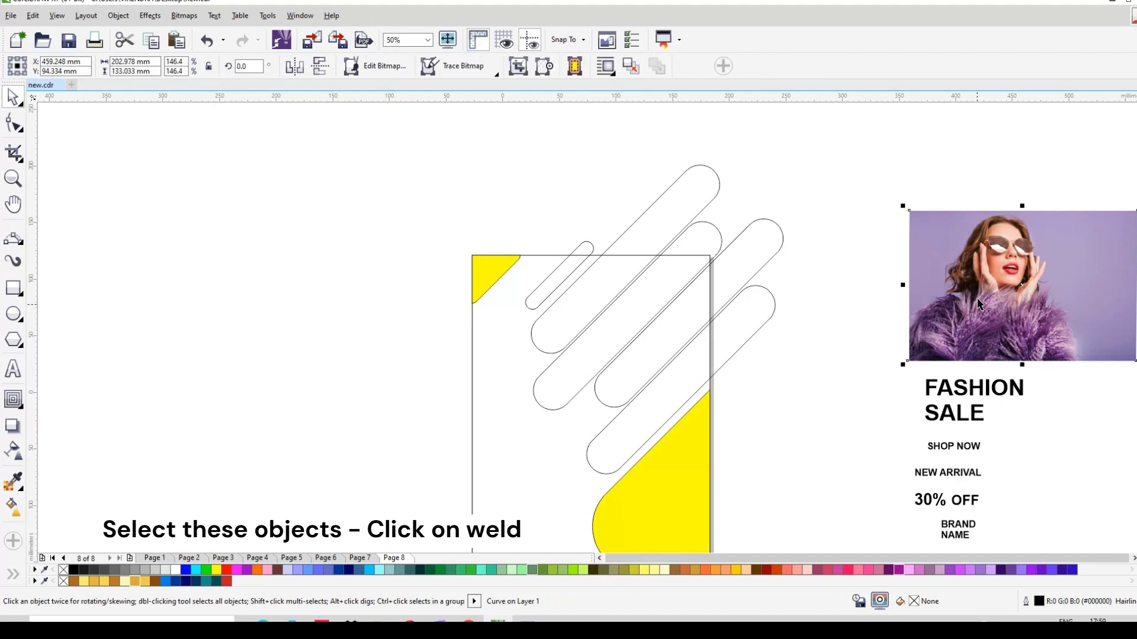
right_click(967, 302)
left_click(1024, 37)
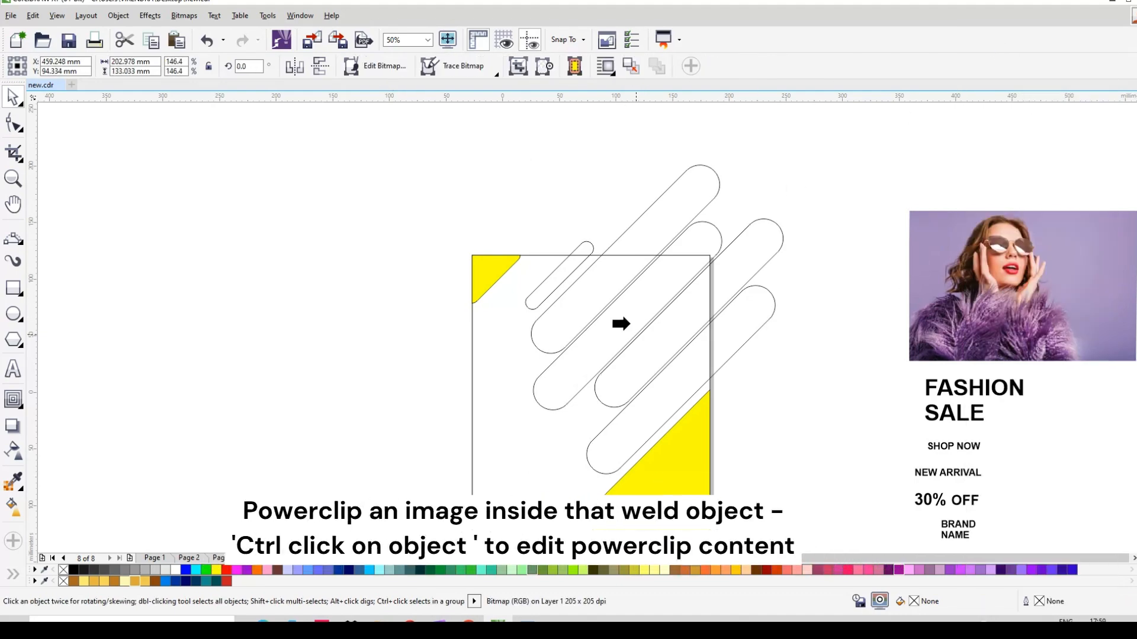
left_click(625, 320)
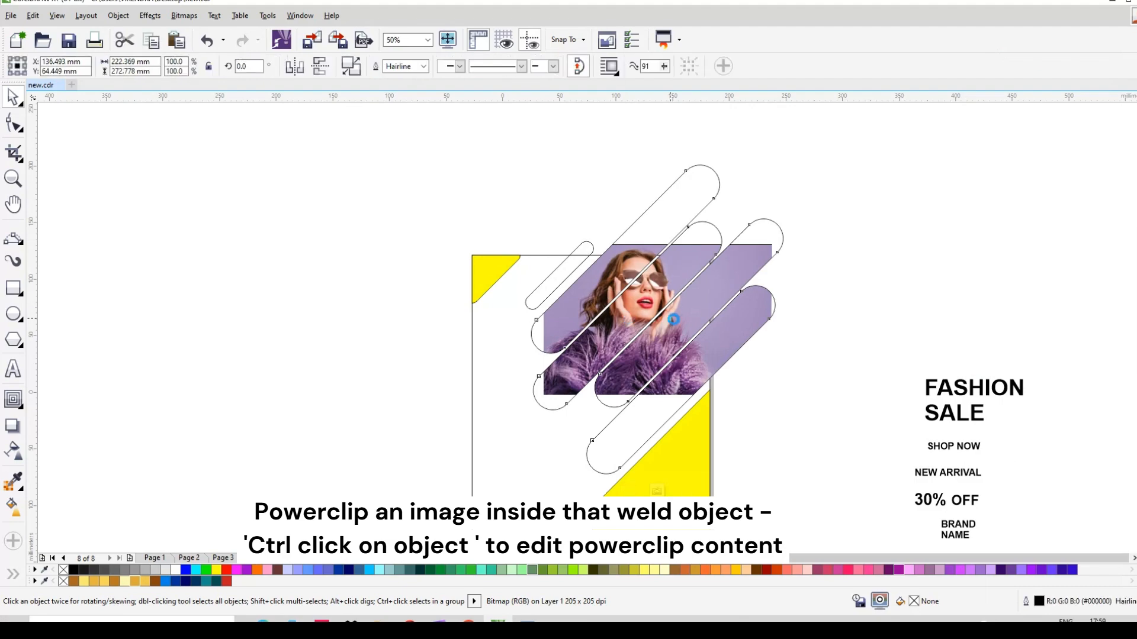
- Enlarge the photo inside the PowerClip to about 301 by 197 mm and position her face across the pills
left_click(673, 319, "ctrl")
mouse_move(754, 376)
left_mouse_down()
mouse_move(746, 419)
mouse_move(741, 406)
mouse_move(779, 465)
mouse_move(770, 378)
mouse_move(762, 389)
left_mouse_up()
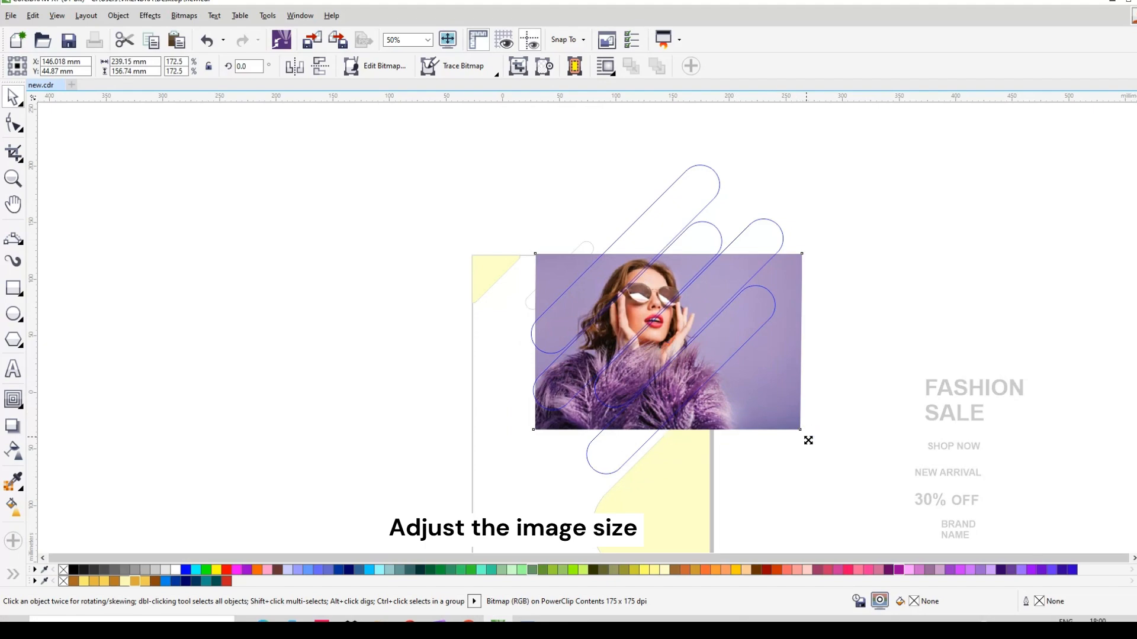
mouse_move(808, 441)
left_mouse_down()
mouse_move(839, 468)
mouse_move(789, 414)
mouse_move(786, 434)
mouse_move(803, 444)
mouse_move(803, 429)
left_mouse_up()
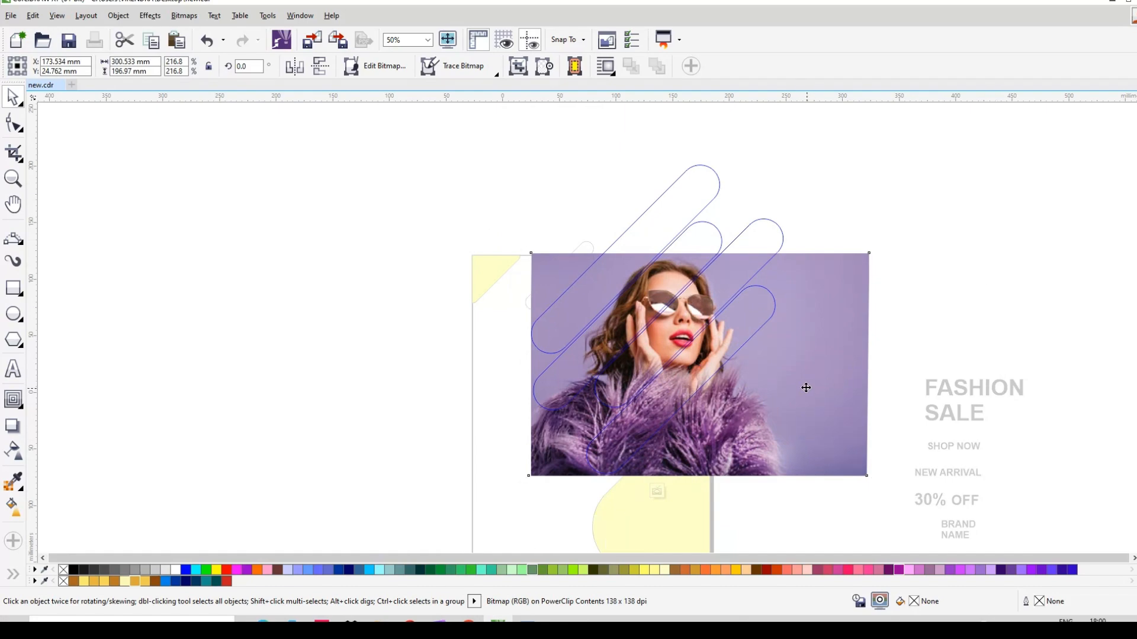
left_click_drag(805, 388, 727, 389)
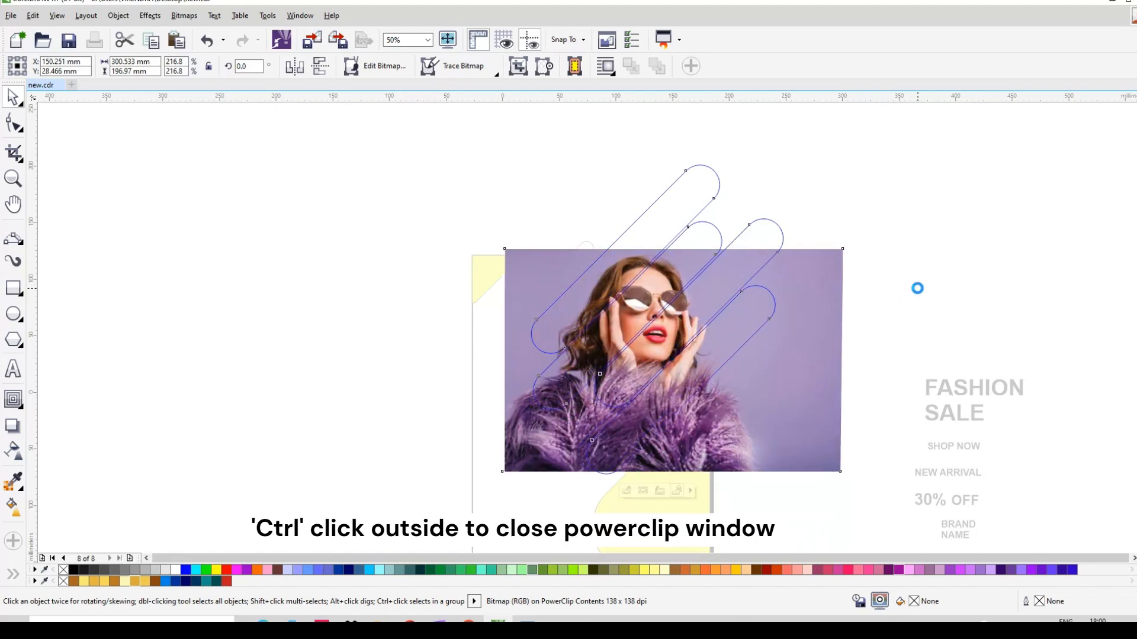
left_click(917, 288, "ctrl")
- Reopen the PowerClip contents, nudge the photo slightly down and left, and finish editing
left_click(672, 374, "ctrl")
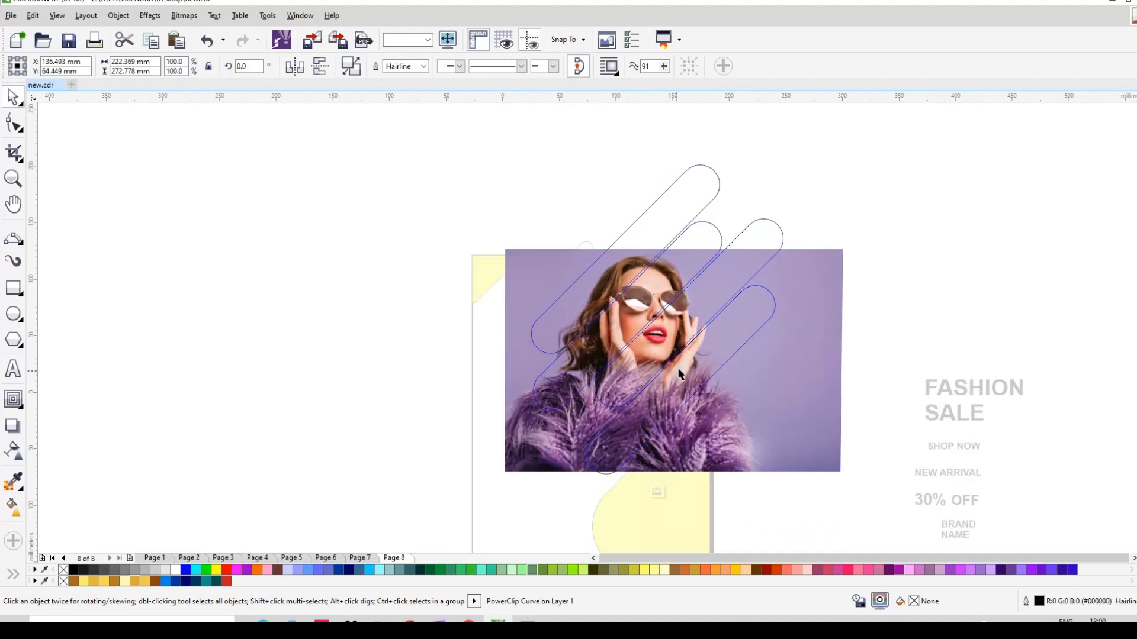
left_click(808, 338)
left_click_drag(808, 338, 804, 342)
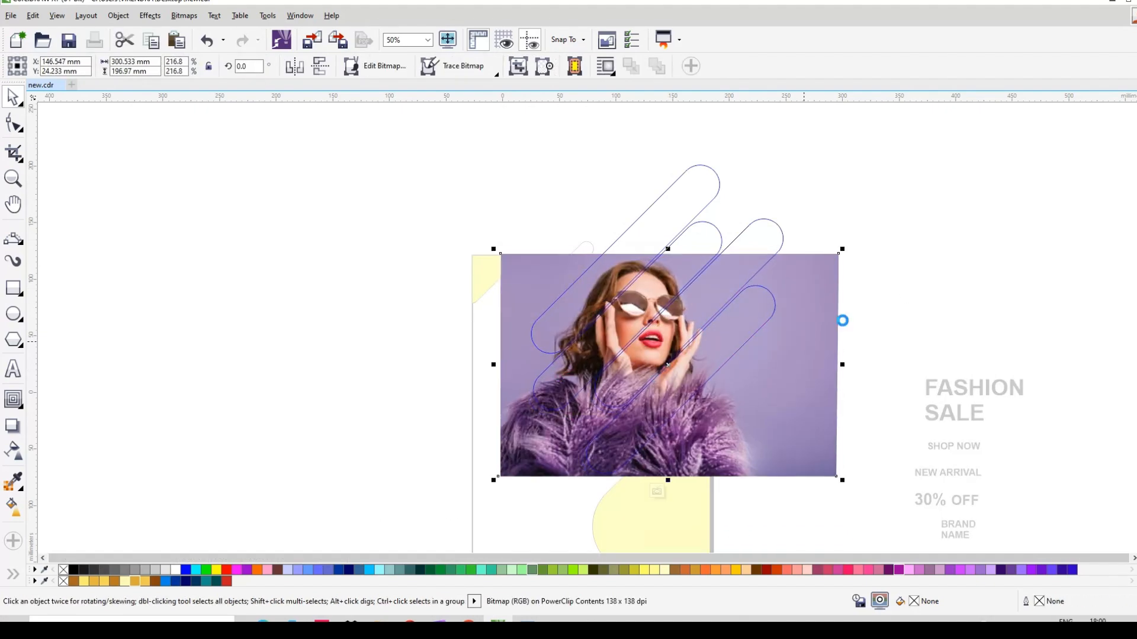
left_click(904, 279, "ctrl")
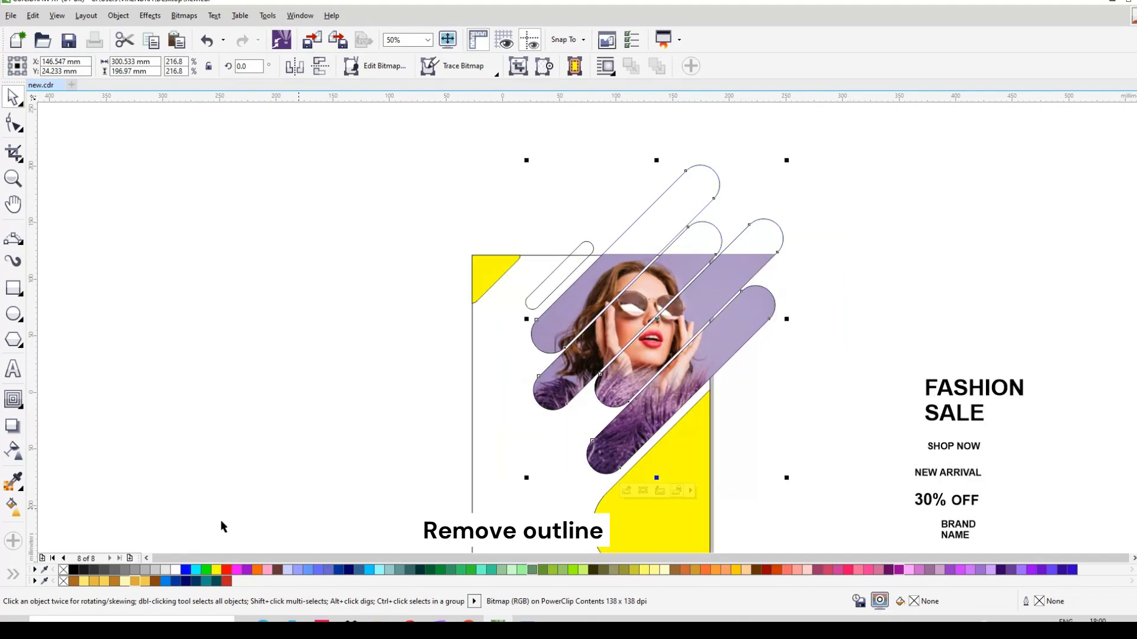
- Remove the outline of the photo-filled pill shape and PowerClip it inside the A4 background rectangle
right_click(63, 570)
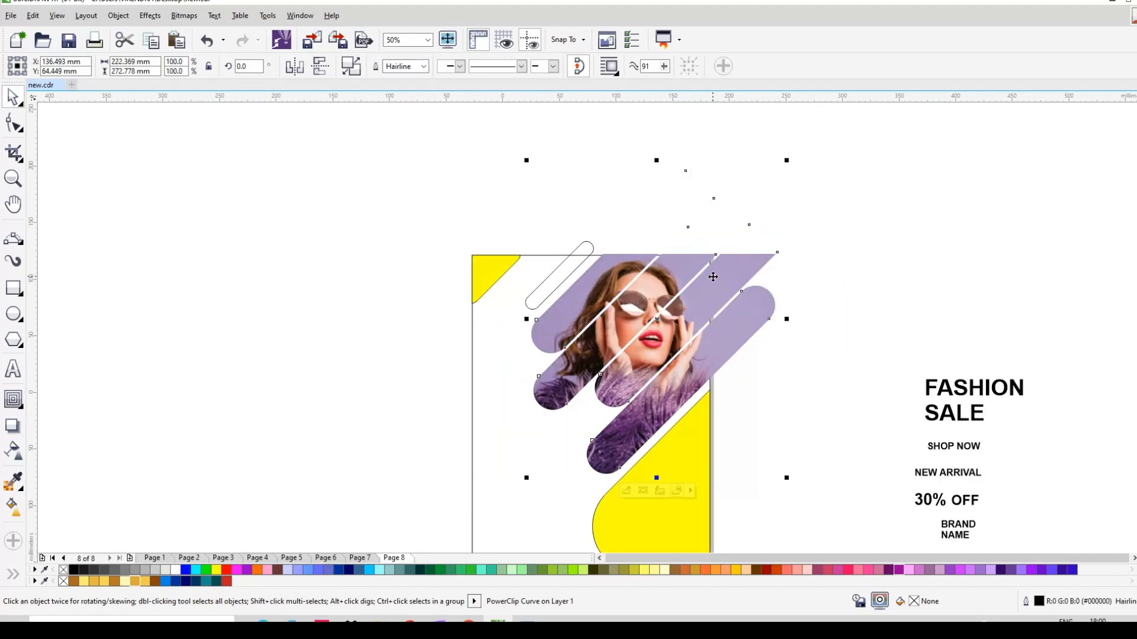
right_click(713, 355)
left_click(803, 18)
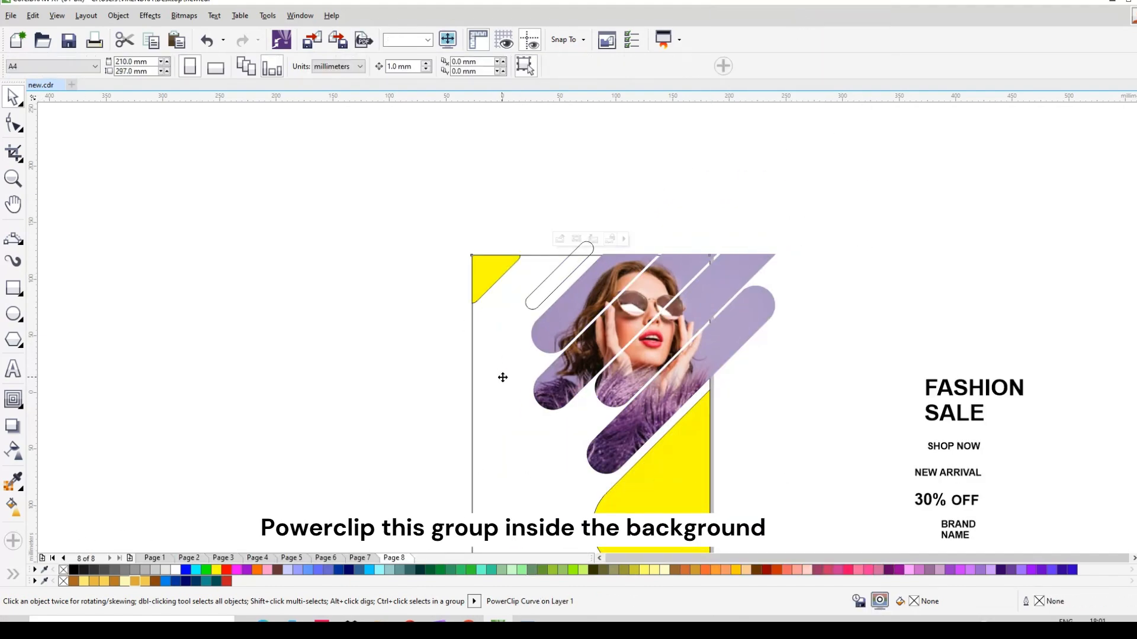
left_click(503, 377)
scroll(602, 293, "down", 2)
scroll(612, 371, "up", 2)
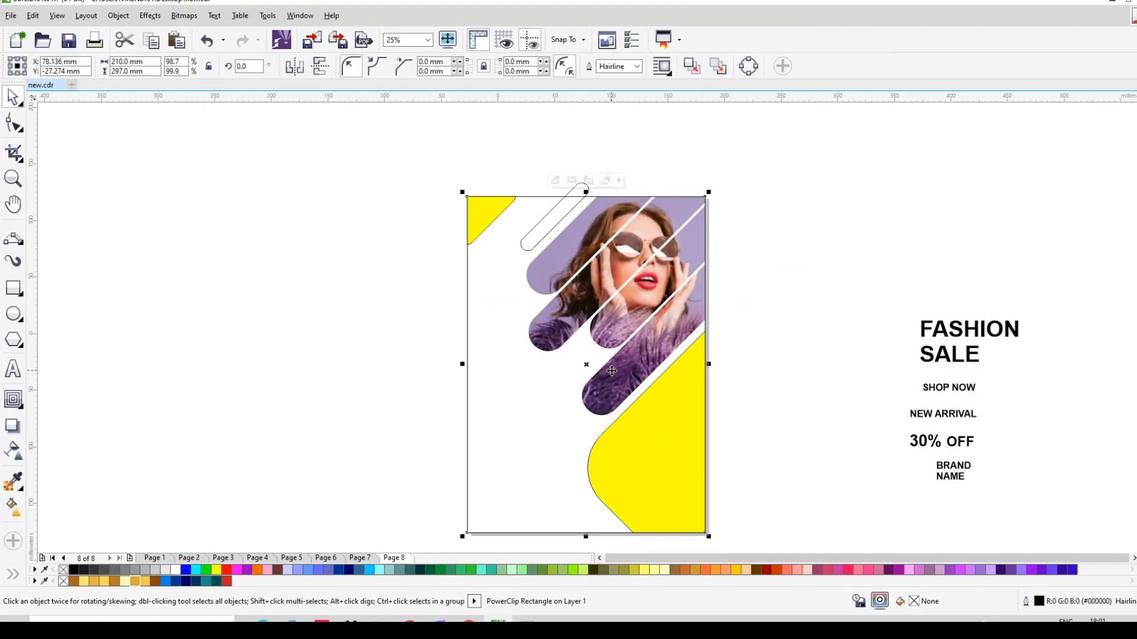
- Fill the large yellow corner shape with the dark purple #291131 sampled from the photo using the Color Eyedropper
left_click(658, 436)
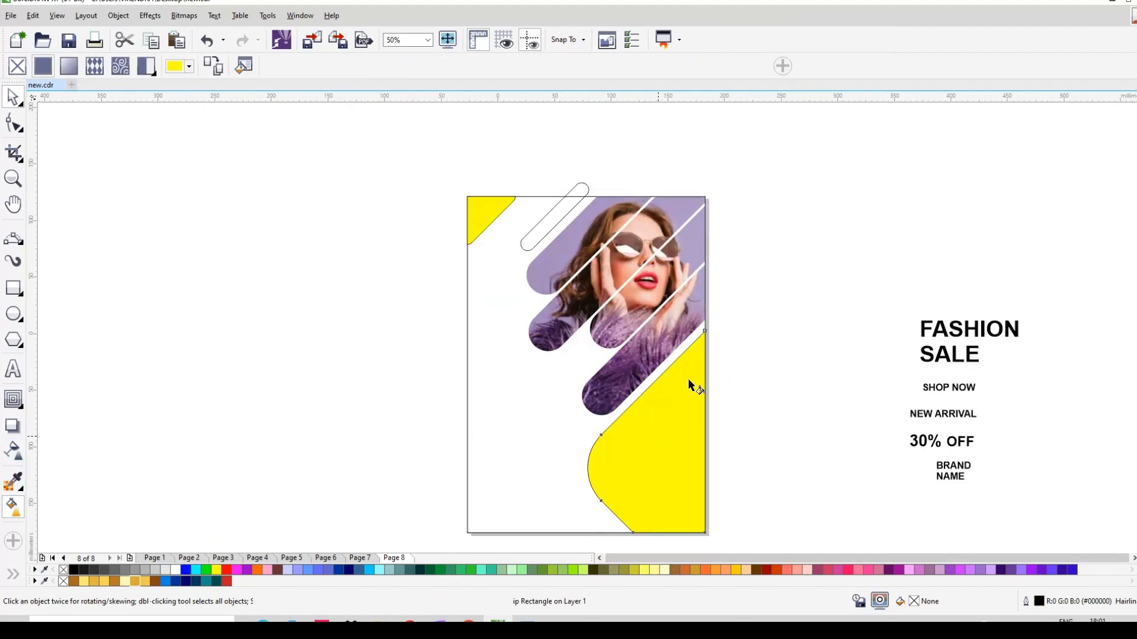
left_click(13, 480)
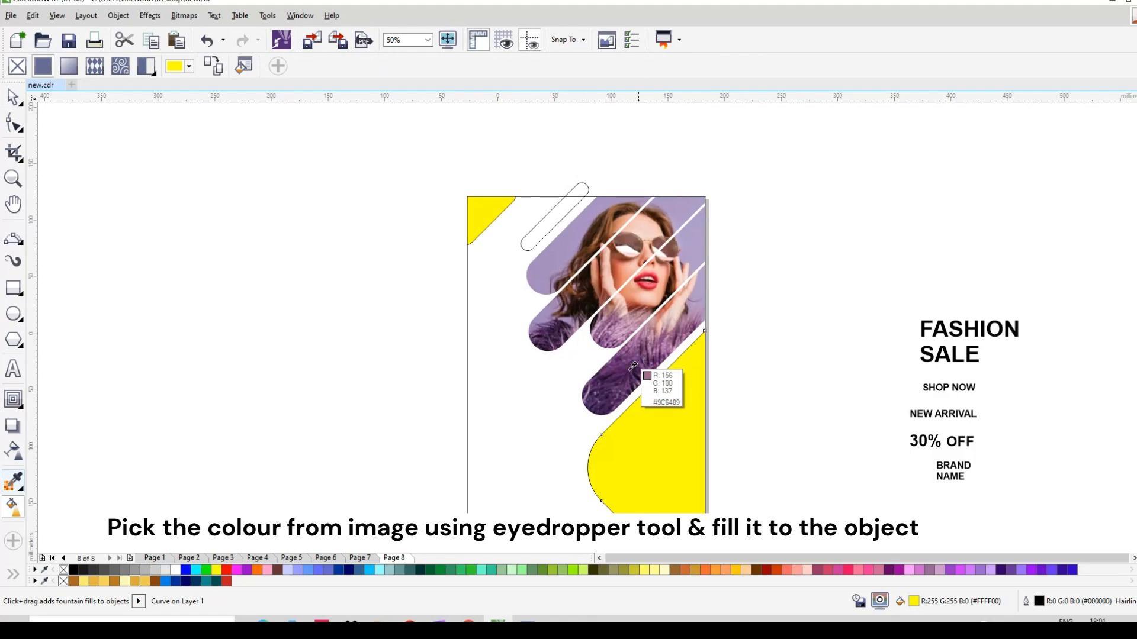
left_click(620, 385)
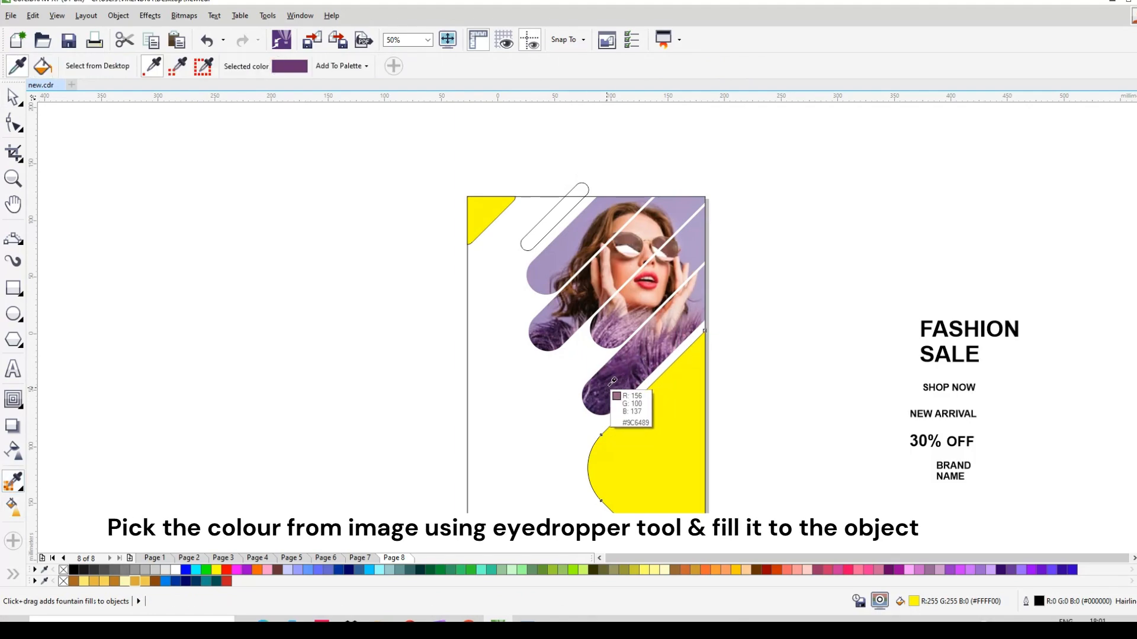
left_click(638, 369)
left_click(654, 458)
- Give the large dark purple corner shape a linear fountain fill, reverse it, and set its white end to purple sampled from the photo's fur
left_click(4, 514)
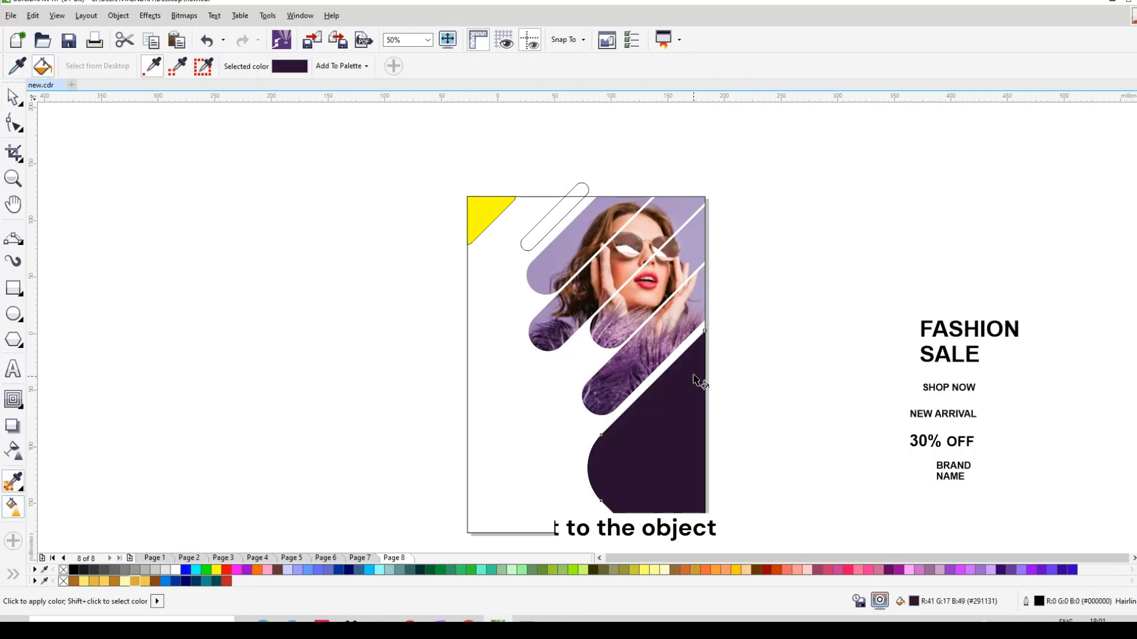
left_click_drag(693, 373, 650, 489)
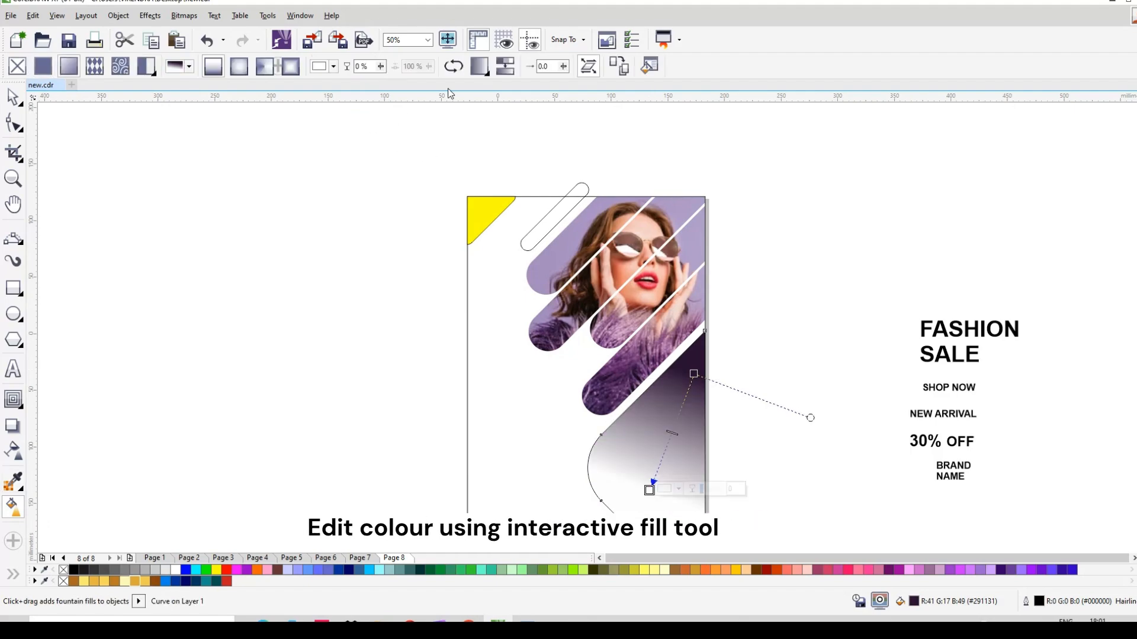
left_click(456, 67)
left_click(693, 373)
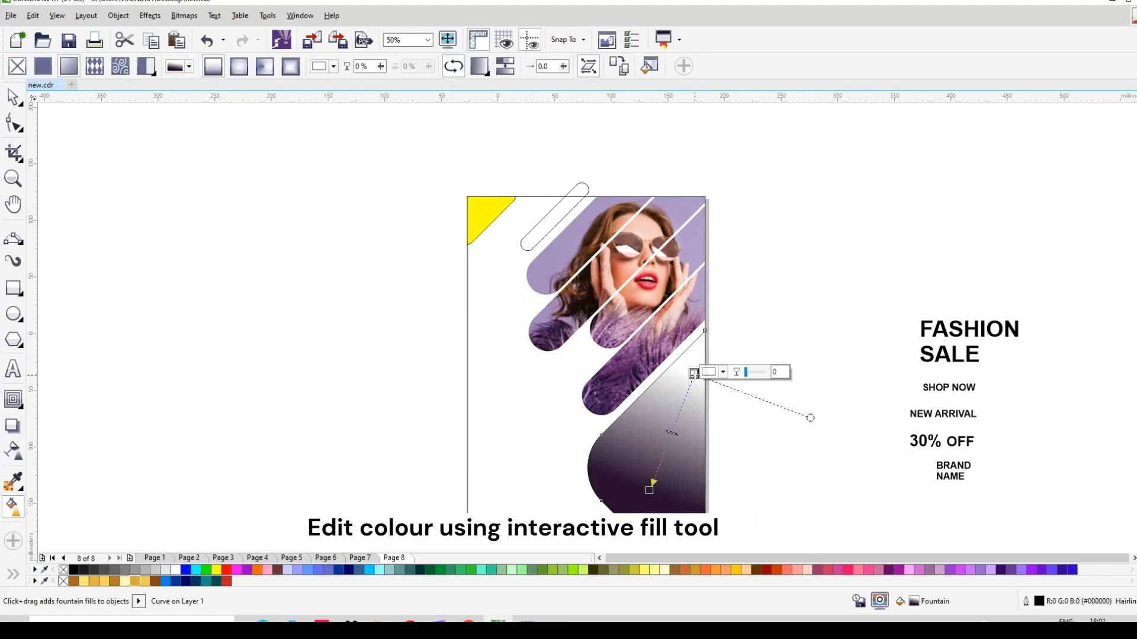
left_click(723, 373)
left_click(747, 397)
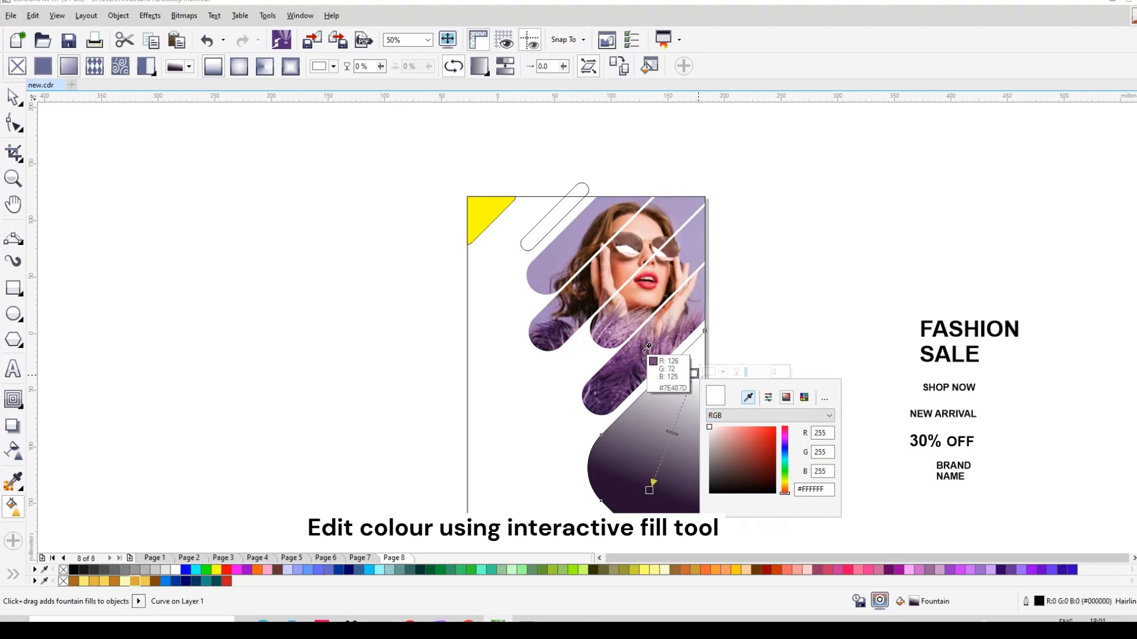
left_click(644, 349)
- Set the lower colour of the large corner shape's gradient to the purple #531069
left_click(650, 495)
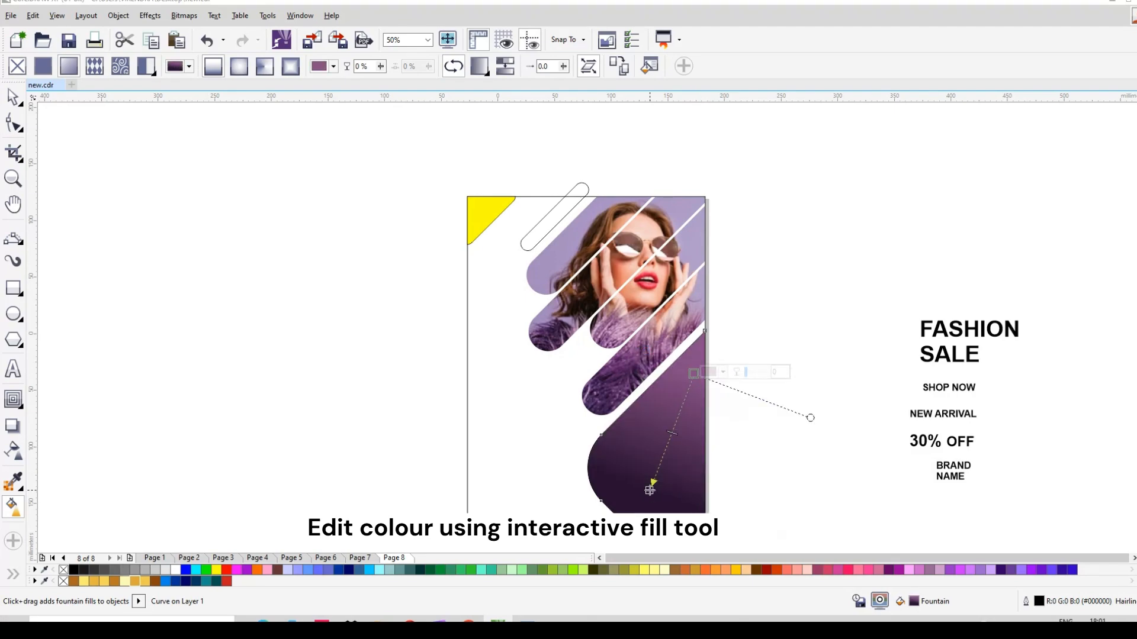
left_click(678, 489)
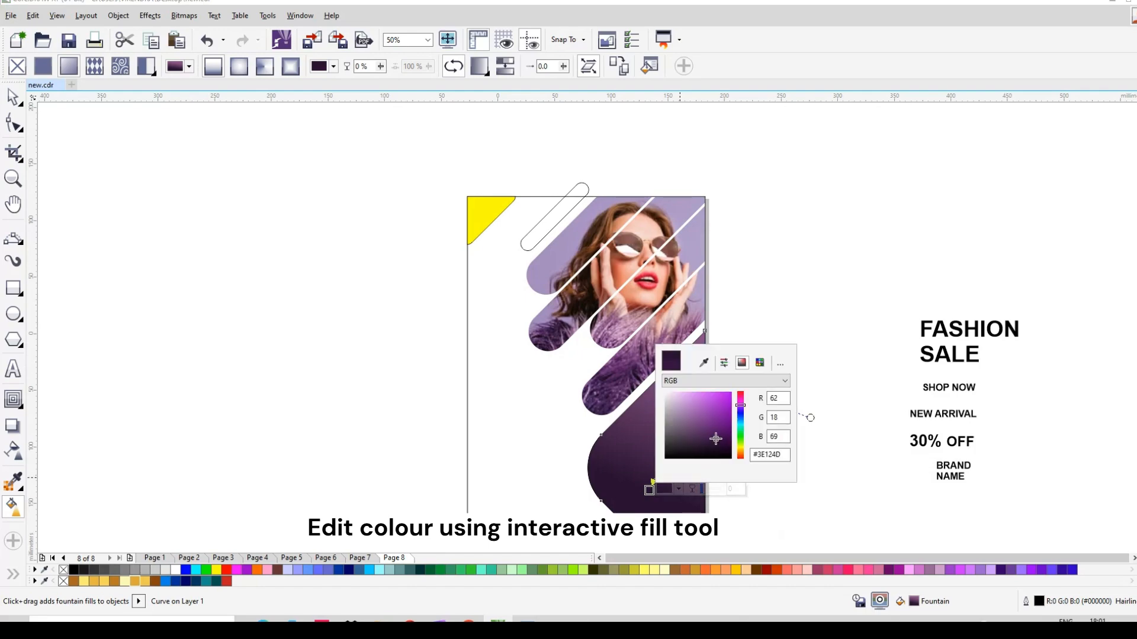
left_click(716, 439)
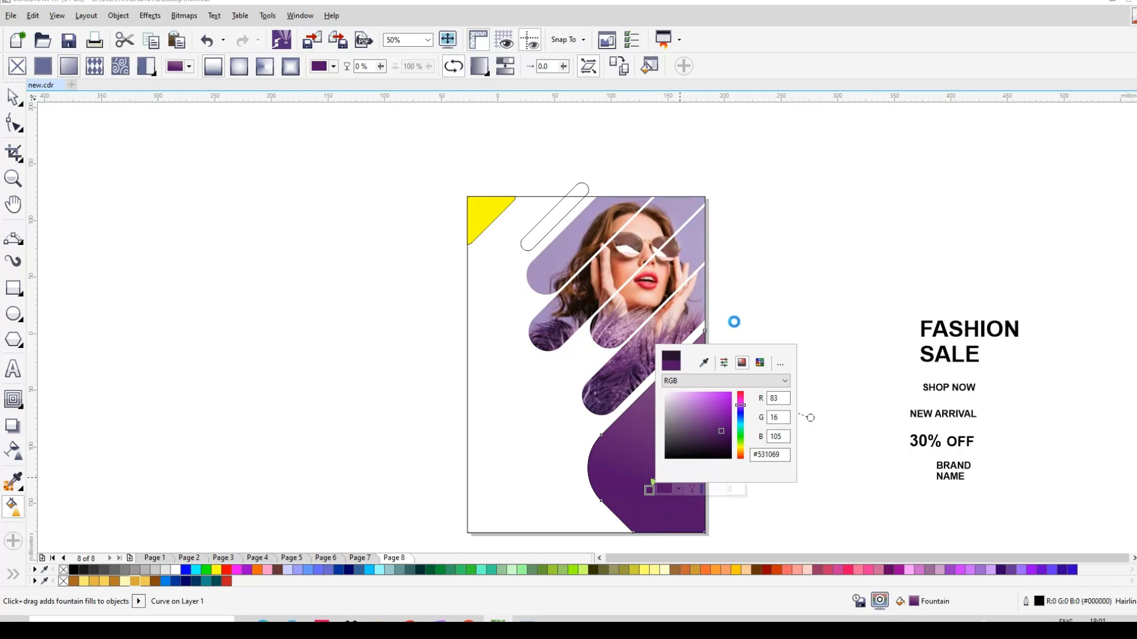
left_click(416, 329)
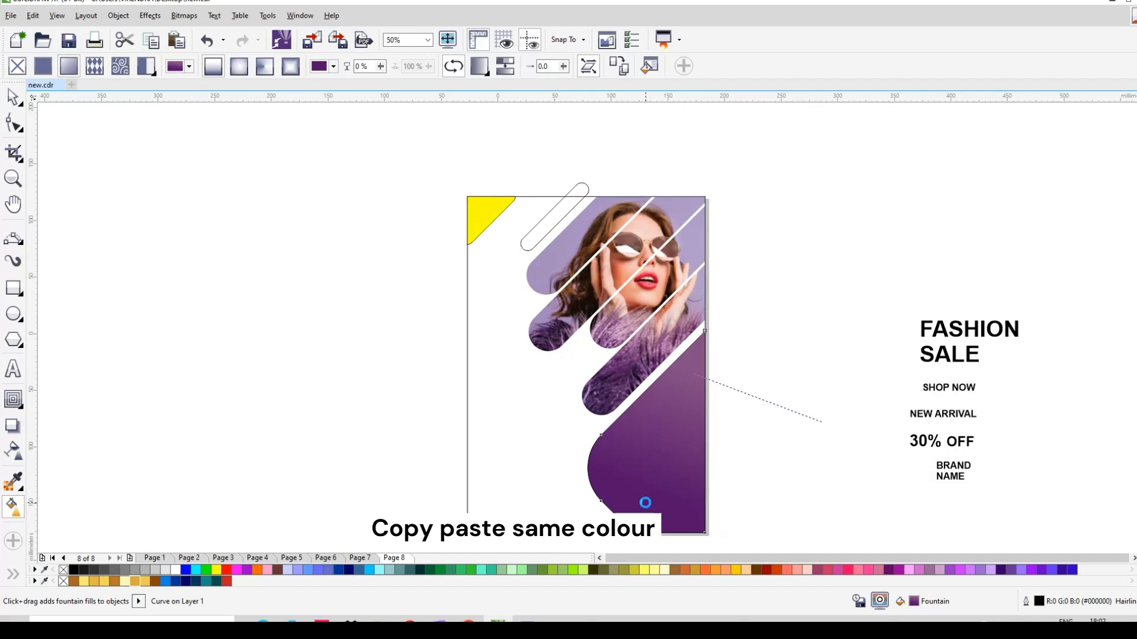
- Copy the large corner shape's purple gradient onto the small yellow corner shape and the empty slanted pill
left_click(13, 97)
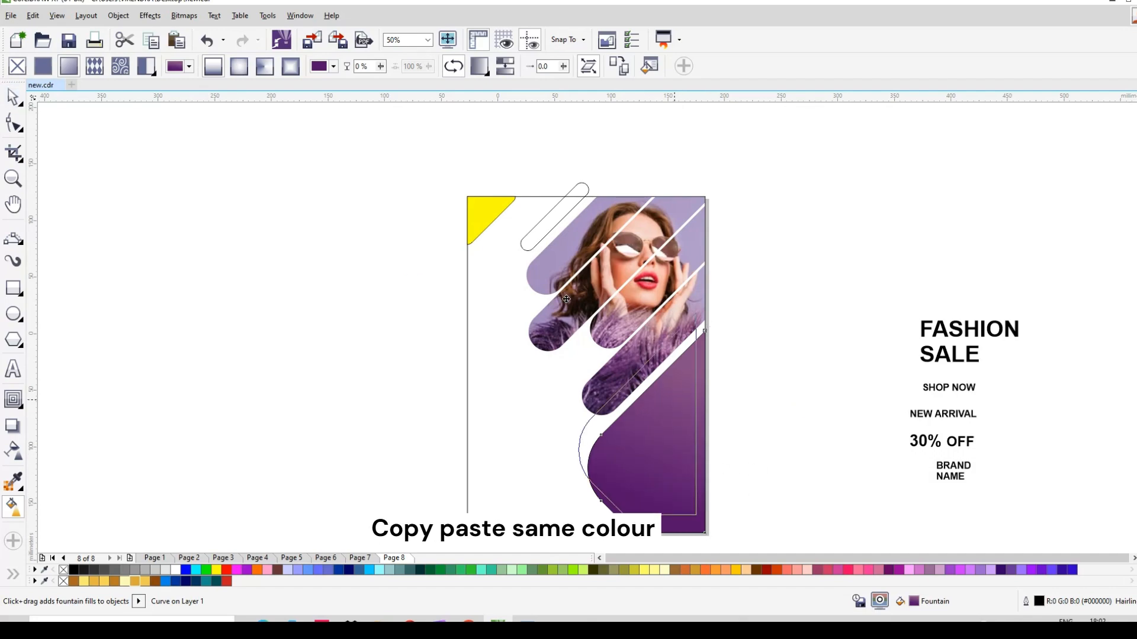
right_click(479, 213)
left_click(557, 276)
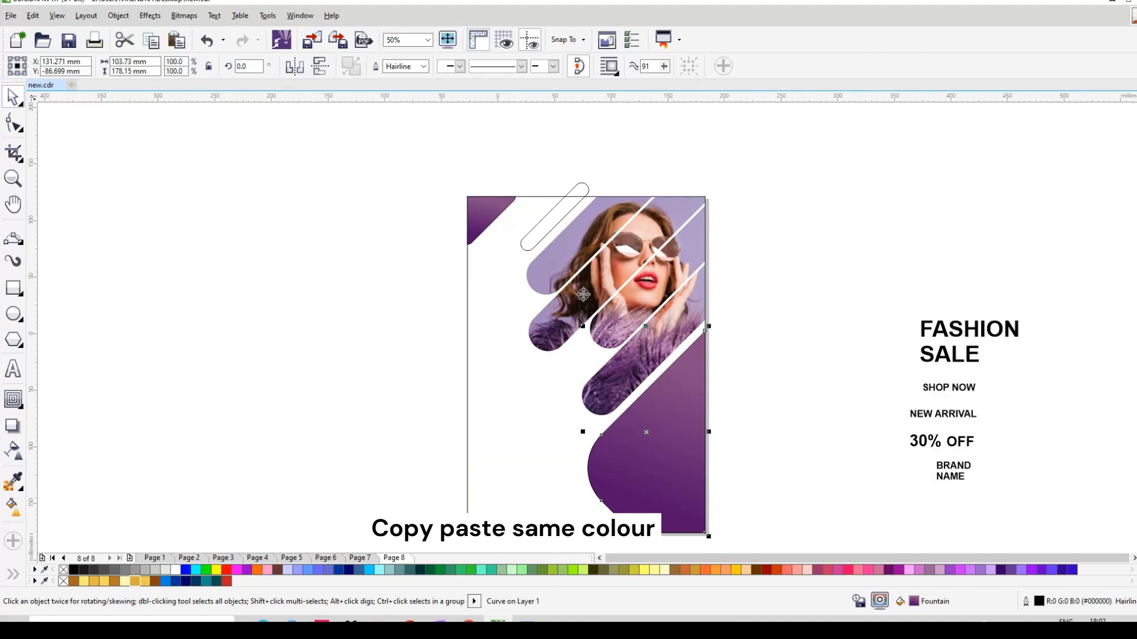
right_click(541, 227)
left_click(607, 288)
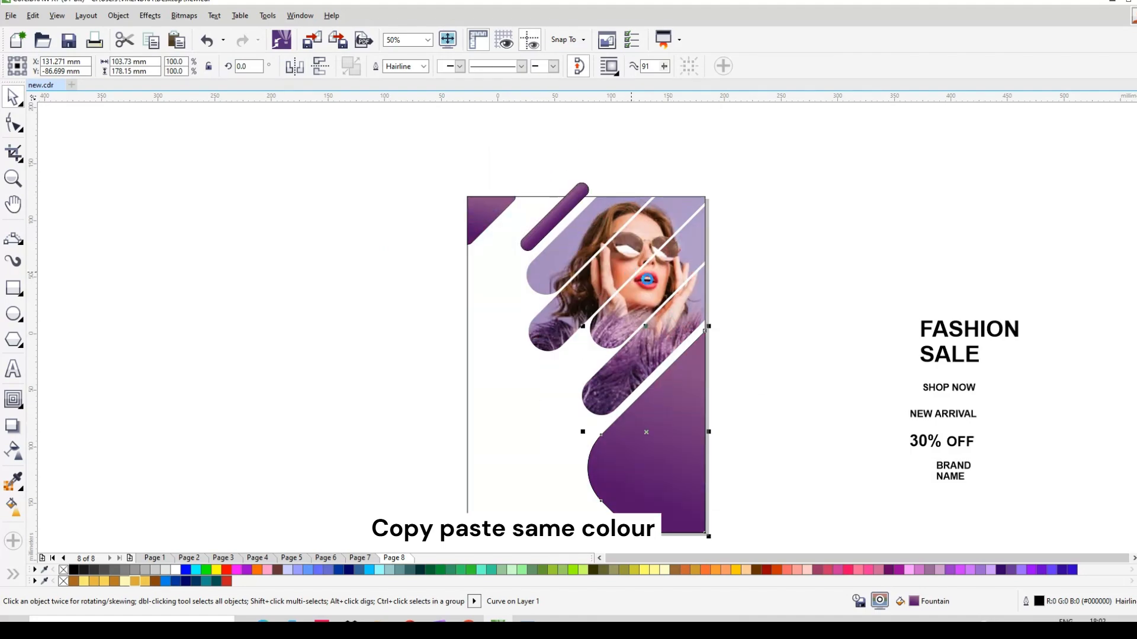
- Remove the outline of the small slanted gradient pill and PowerClip it inside the A4 background rectangle
left_click(556, 225)
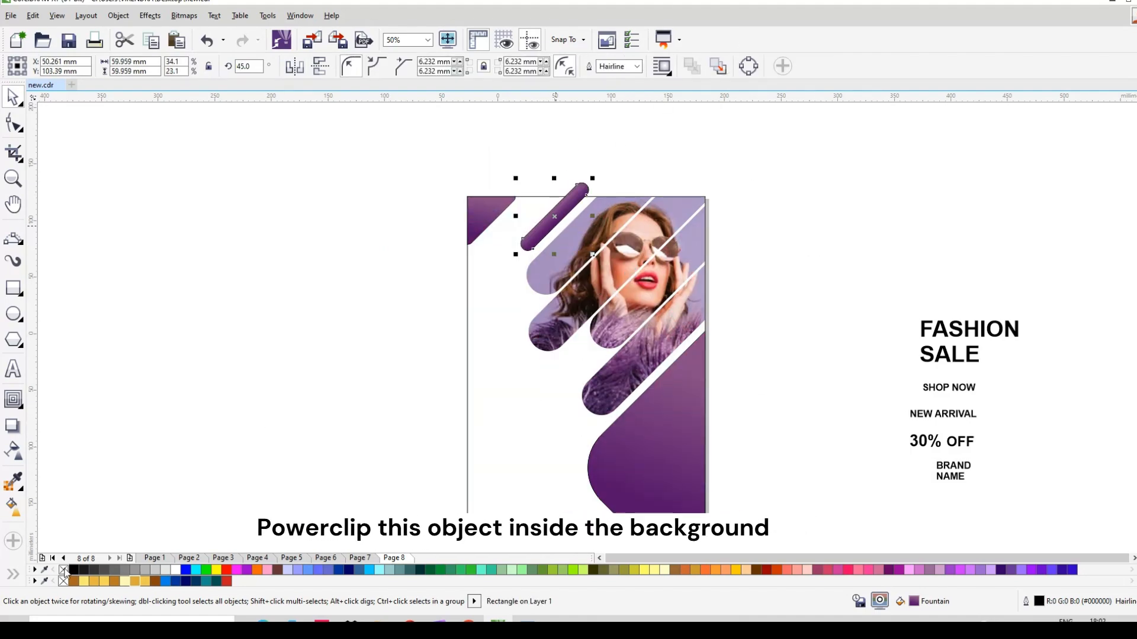
right_click(578, 196)
left_click(607, 142)
left_click(509, 272)
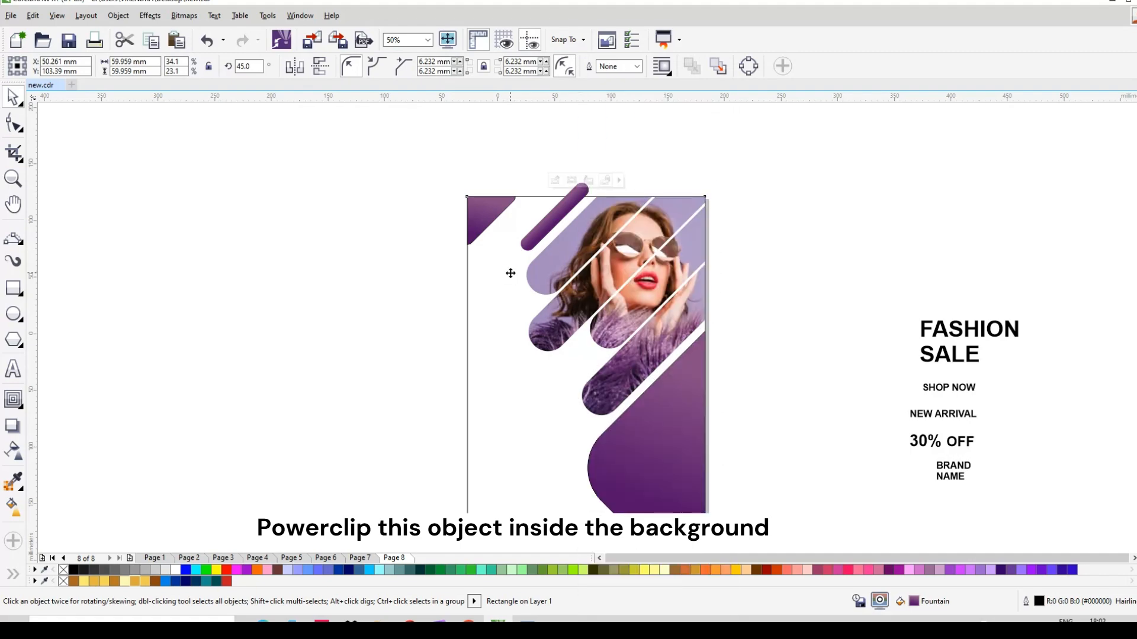
left_click(885, 160)
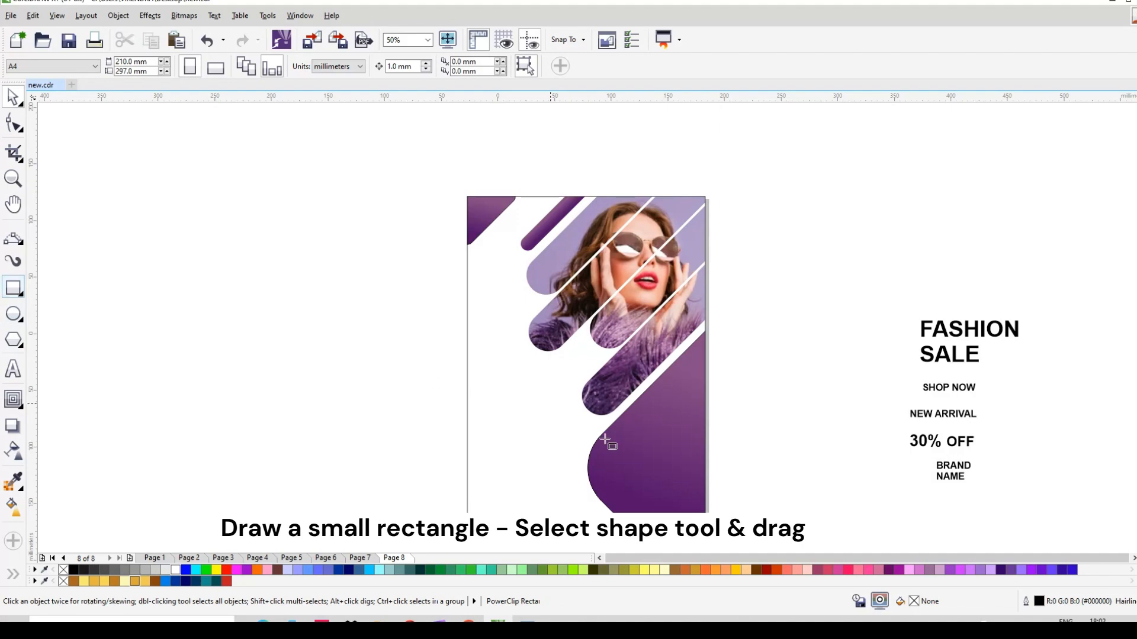
- Draw a rectangle about 62 by 12 mm in the white area below the photo pills and fully round its corners
left_click(13, 288)
mouse_move(490, 403)
left_mouse_down()
mouse_move(560, 417)
mouse_move(548, 418)
left_mouse_up()
key("F10")
key("space")
- Copy the purple gradient onto the new horizontal pill and adjust it to run vertically from the upper to the lower edge
left_click_drag(620, 443, 530, 413)
left_click(588, 475)
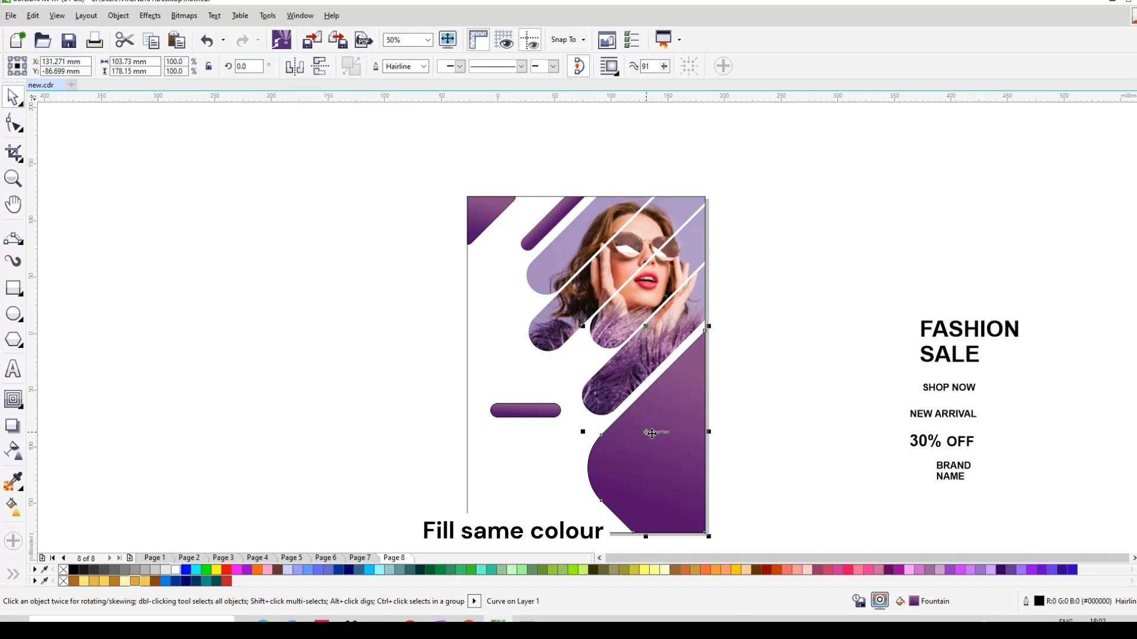
left_click(13, 510)
left_click(521, 413)
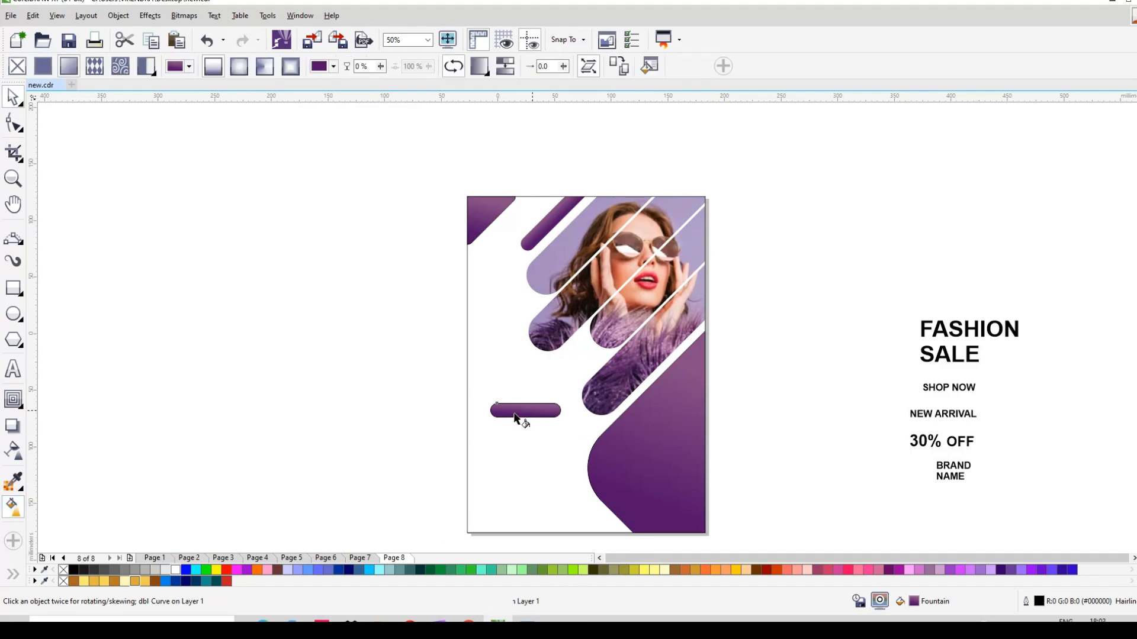
scroll(515, 413, "up", 1)
left_click_drag(593, 399, 535, 392)
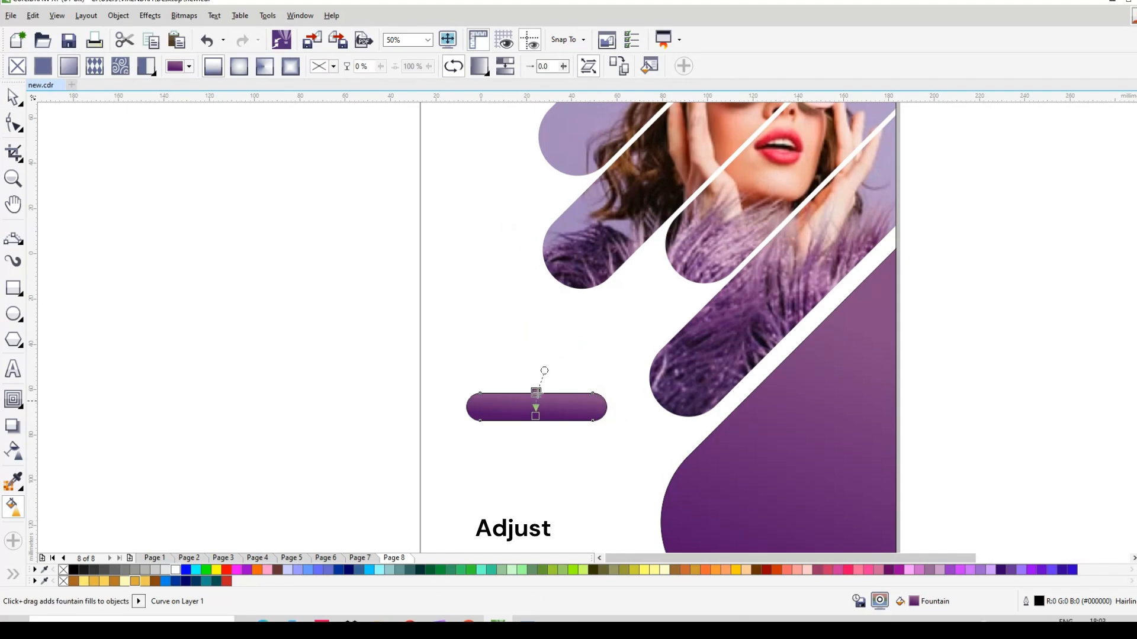
left_click(554, 393)
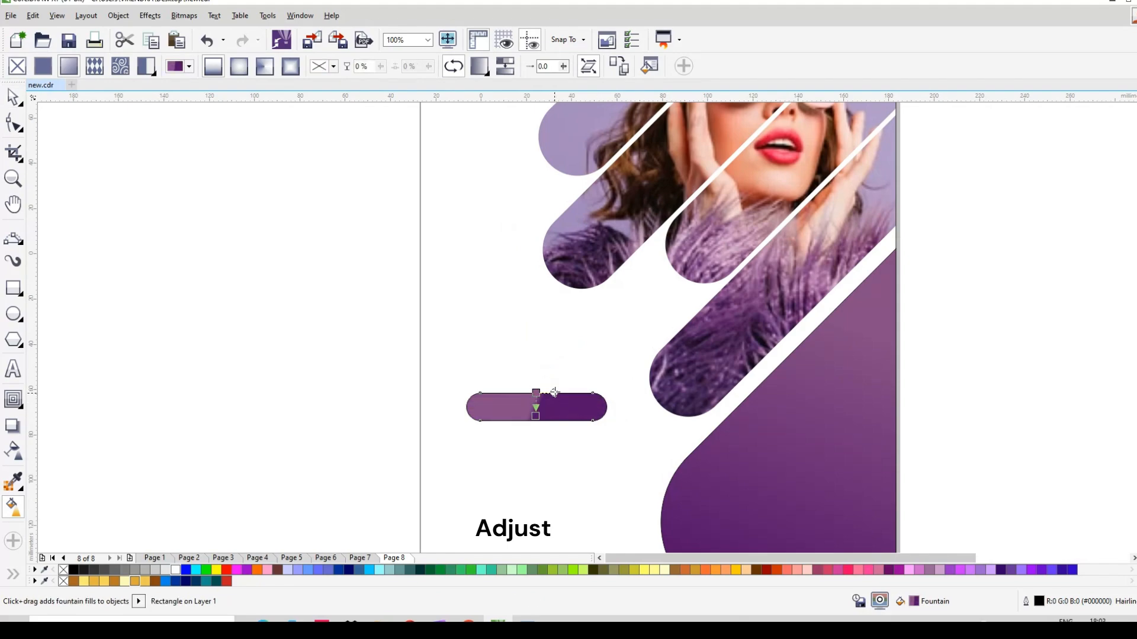
left_click_drag(555, 392, 536, 421)
left_click(13, 97)
key("space")
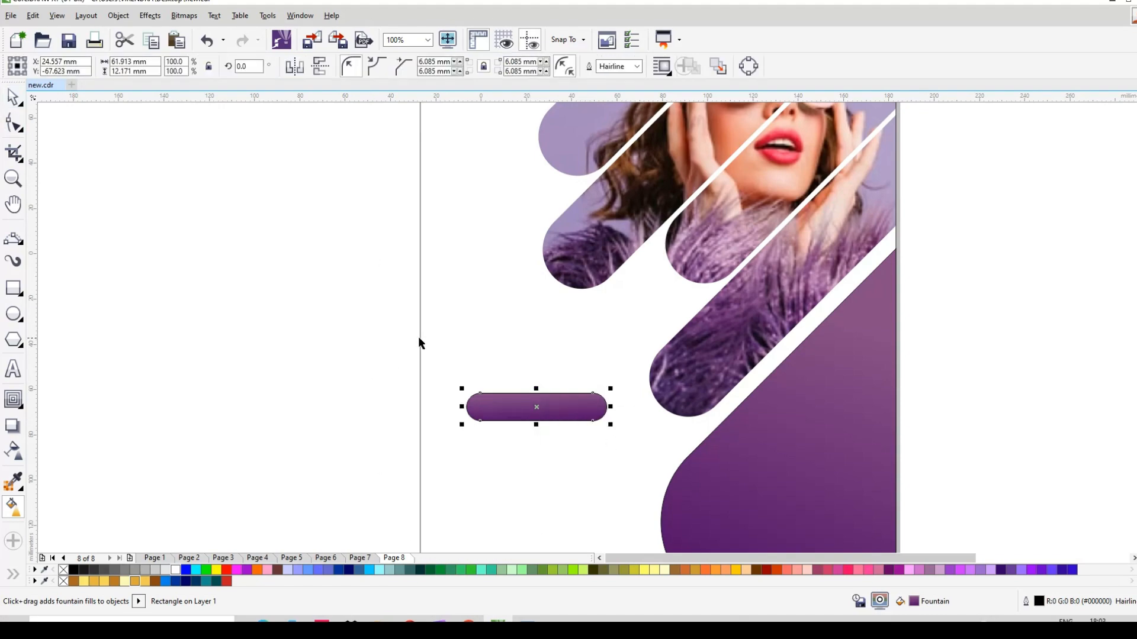
- Centre the SHOP NOW text in front of the horizontal pill and fill the text white
scroll(419, 342, "down", 3)
left_click(896, 379)
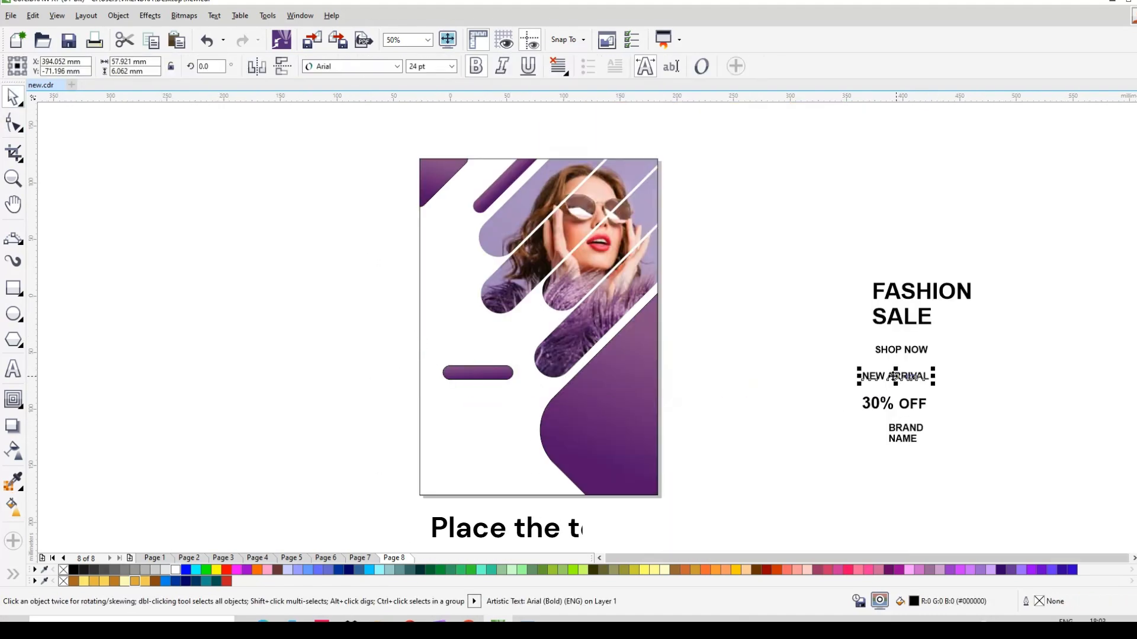
left_click(904, 355)
left_click(493, 375, "shift")
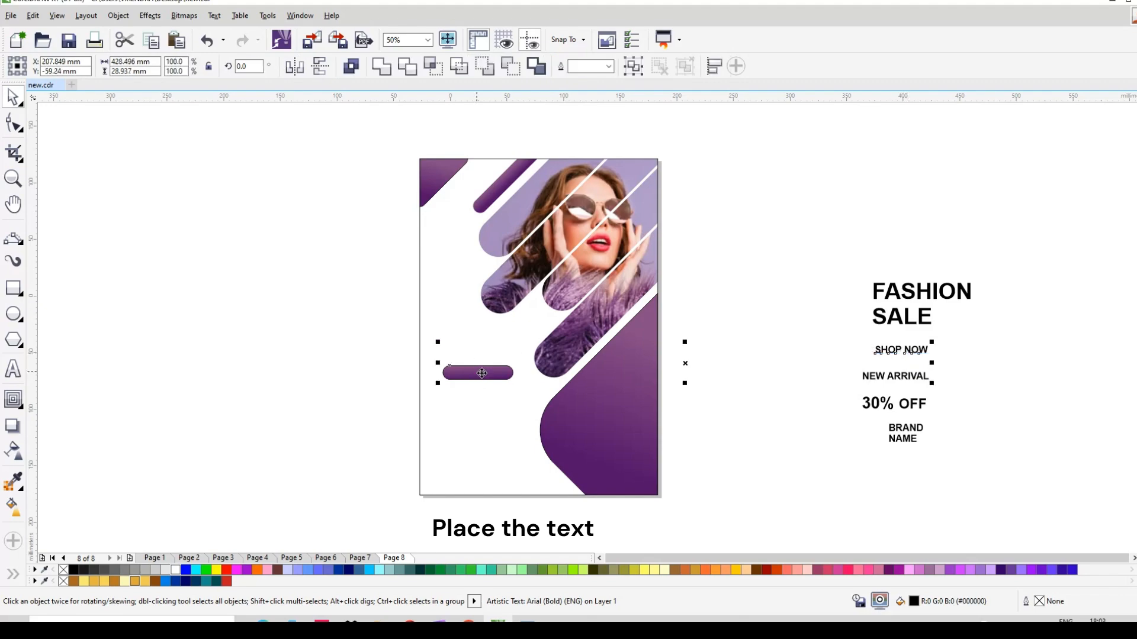
key("e")
key("c")
left_click(376, 354)
left_click_drag(400, 347, 508, 395)
key("shift+Page_Up")
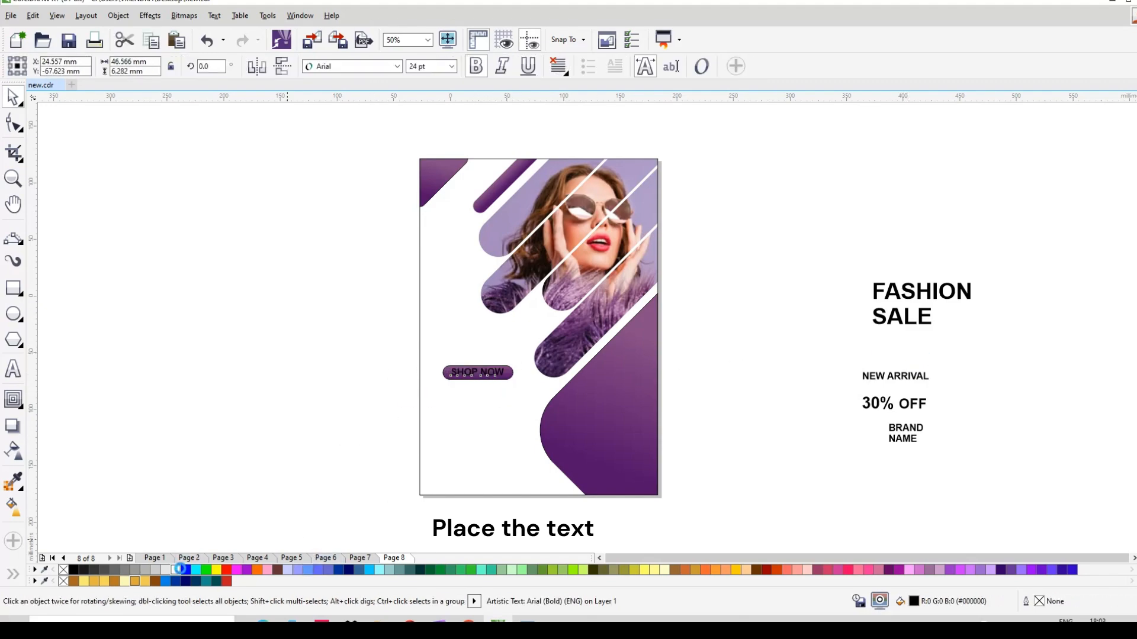
left_click(173, 570)
- Group the SHOP NOW text with its pill and move the button down to beside the large corner shape
scroll(456, 362, "up", 1)
left_click_drag(312, 342, 604, 437)
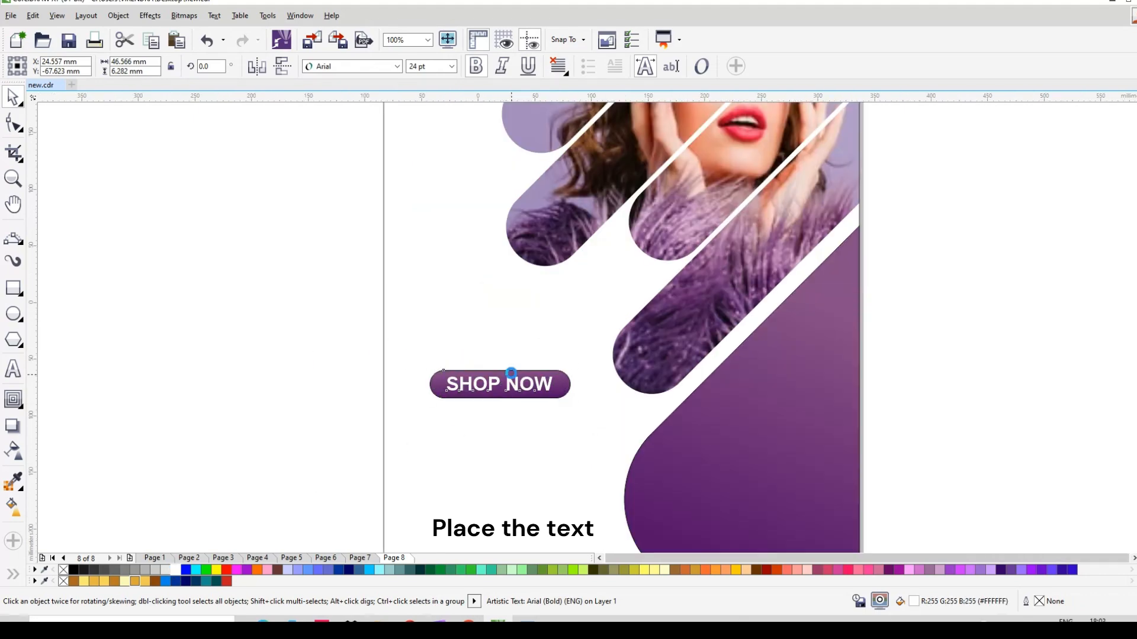
scroll(510, 374, "down", 1)
left_click(634, 67)
left_click(923, 424)
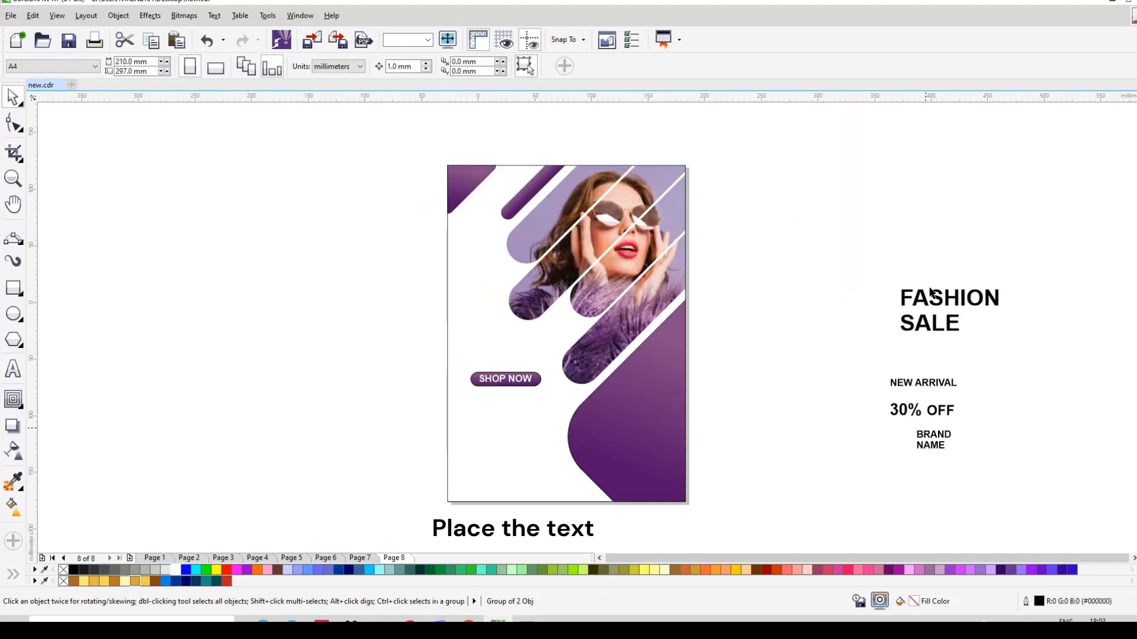
left_click(505, 382)
left_click_drag(505, 384, 498, 438)
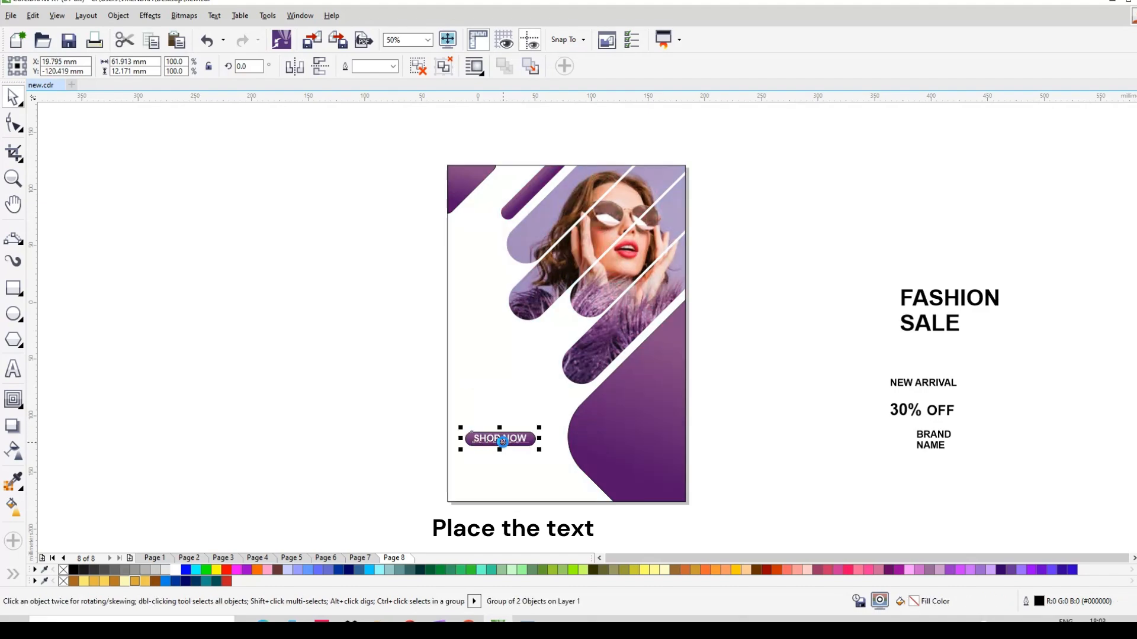
key("Escape")
- Move the FASHION SALE heading into the white area above the SHOP NOW button and scale it to about 74%
left_click(907, 330)
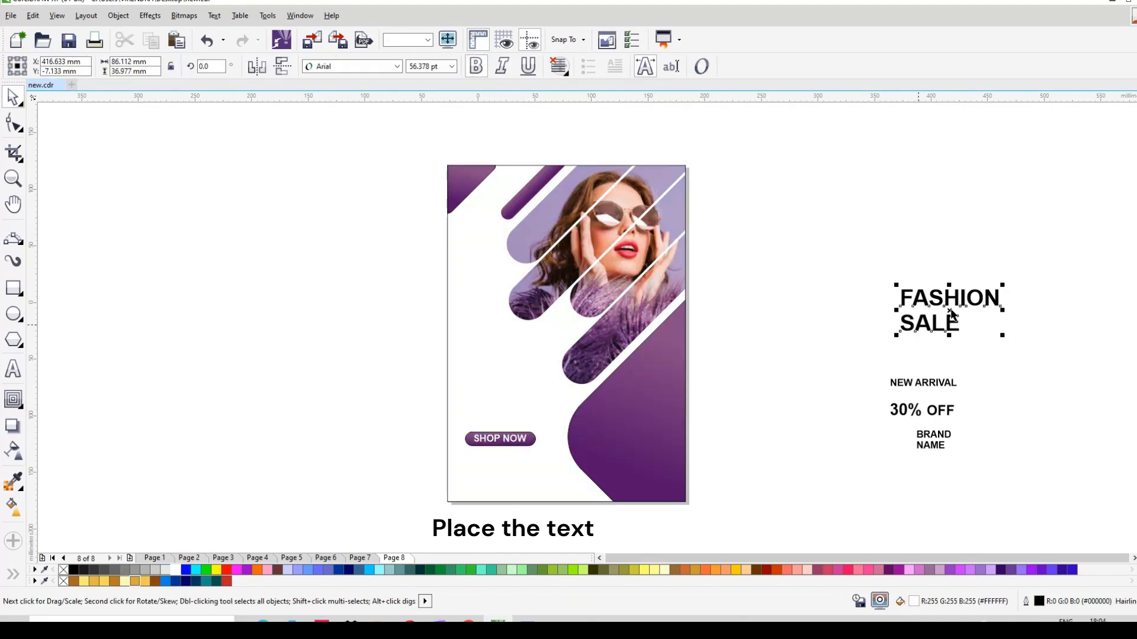
left_click_drag(907, 329, 511, 355)
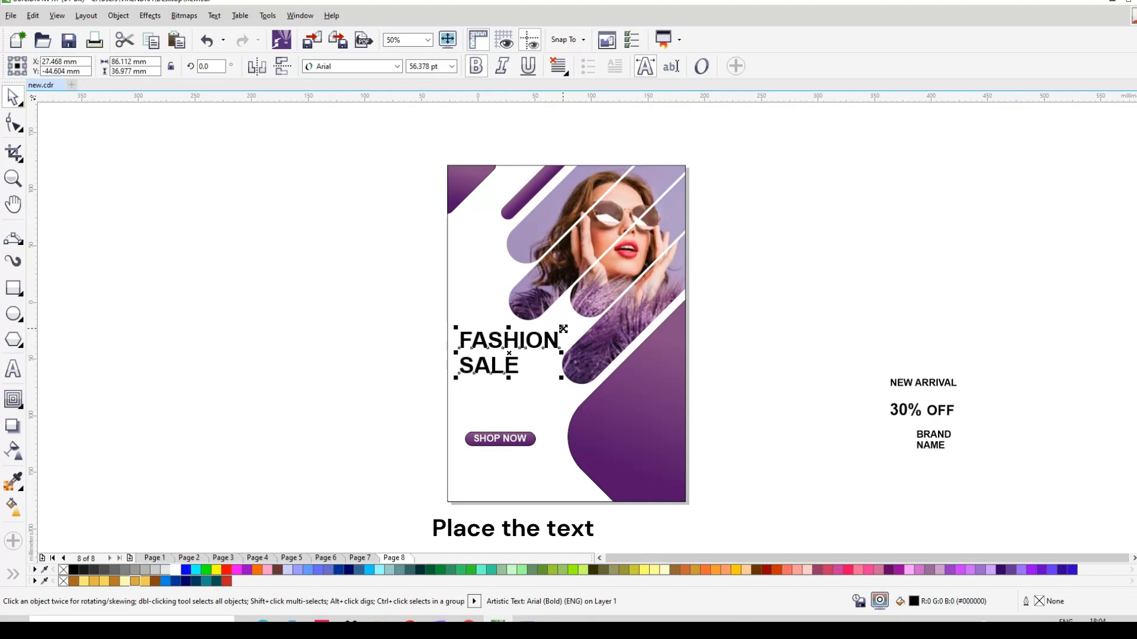
left_click(484, 301)
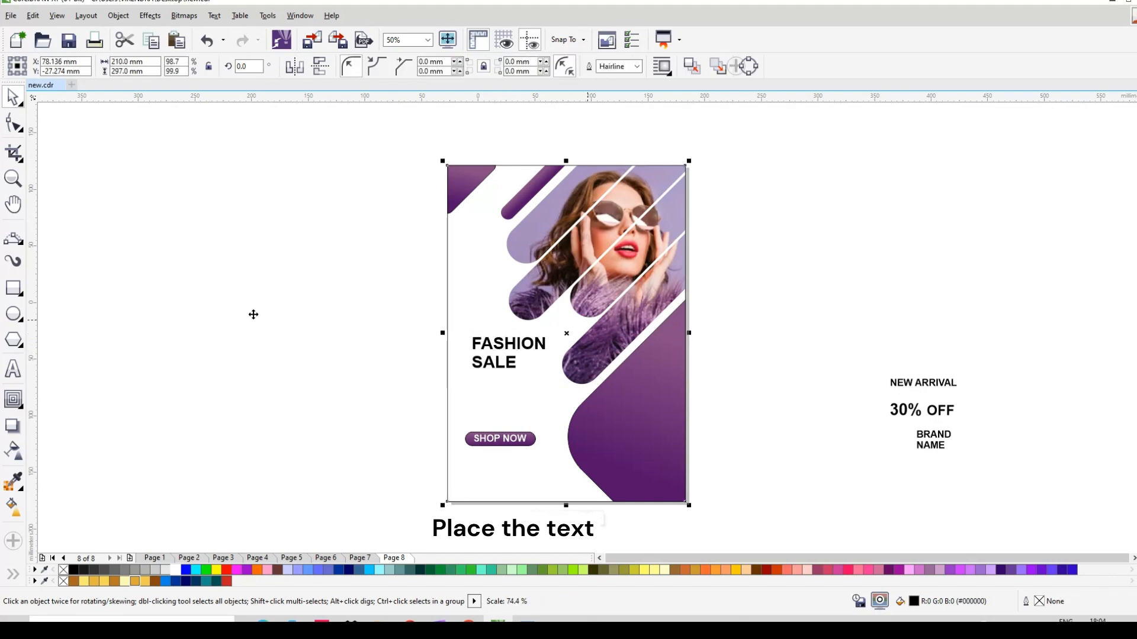
- Set the FASHION SALE heading to 45 pt and left-align it with the SHOP NOW button
left_click(508, 346)
left_click(436, 66)
type("45")
key("Return")
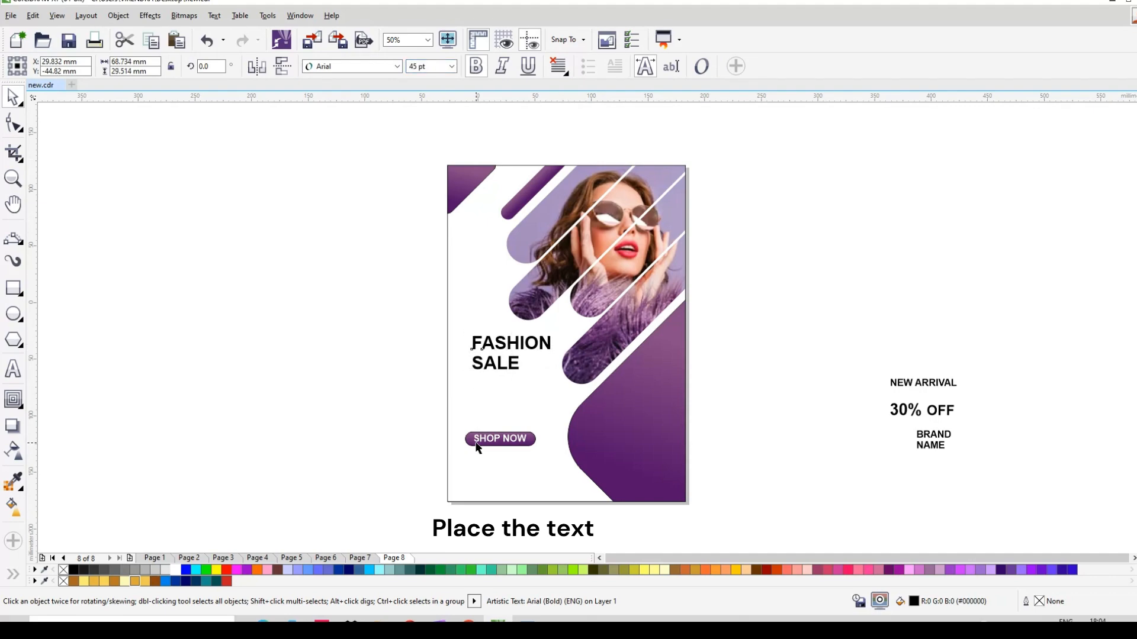
left_click(496, 432, "shift")
key("l")
- Place 30% OFF near the base of the large purple shape and NEW ARRIVAL above it, both filled white
left_click(897, 413)
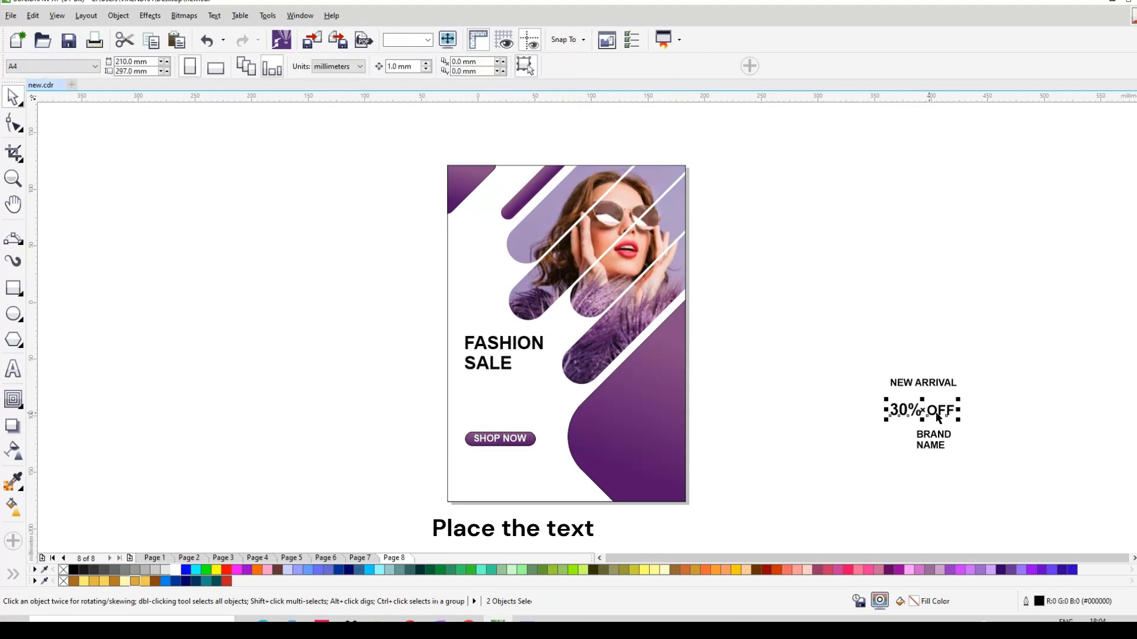
left_click_drag(906, 411, 620, 474)
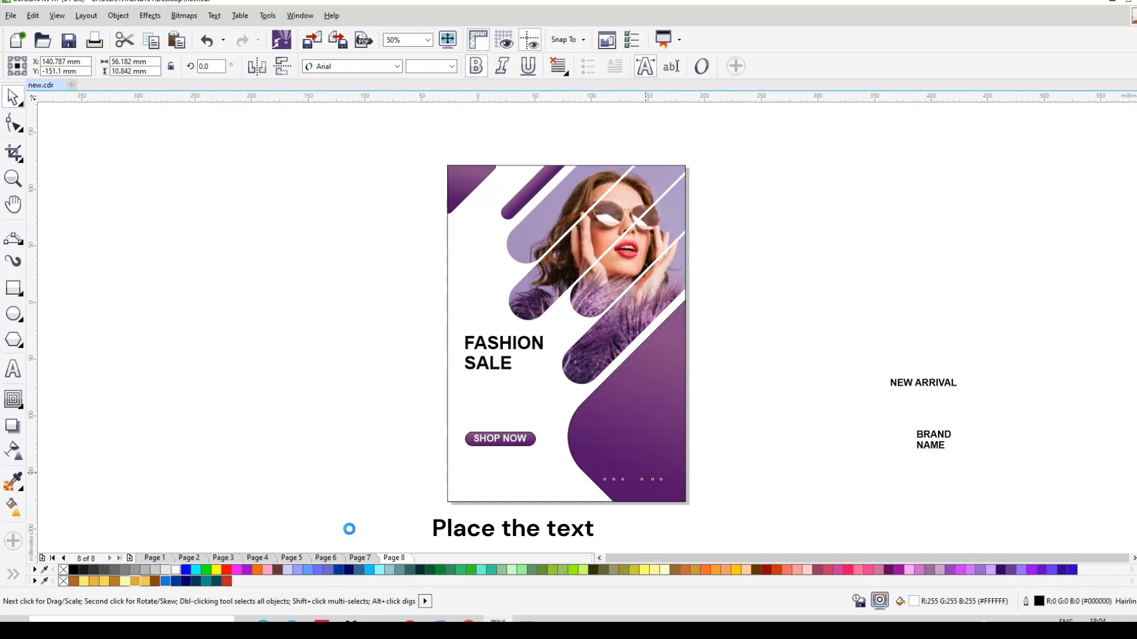
left_click_drag(921, 384, 641, 395)
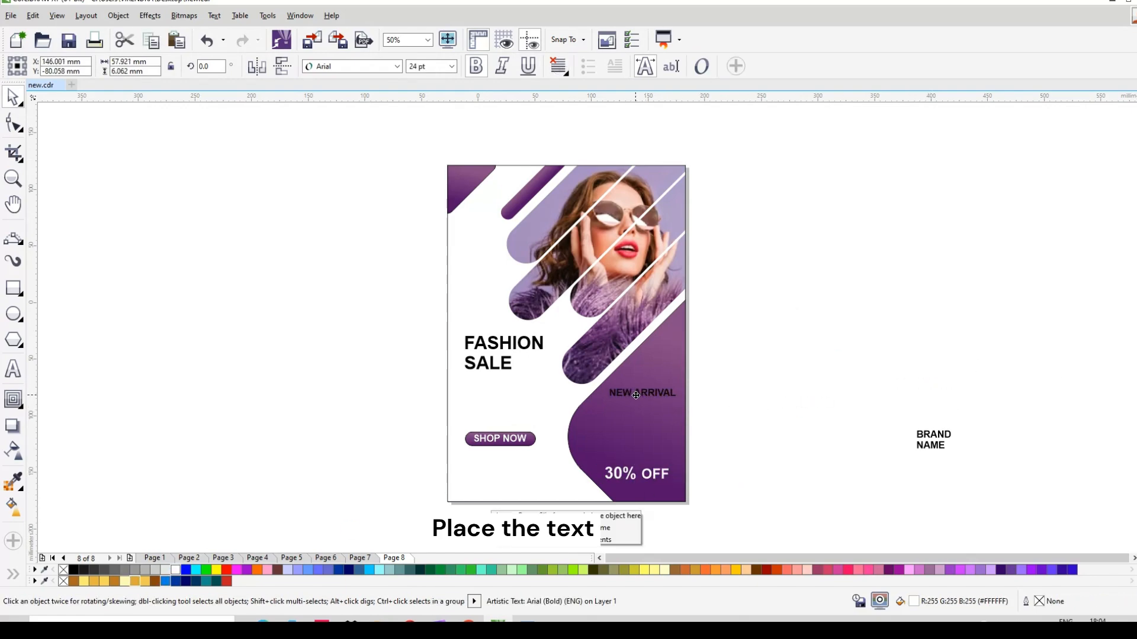
left_click(174, 570)
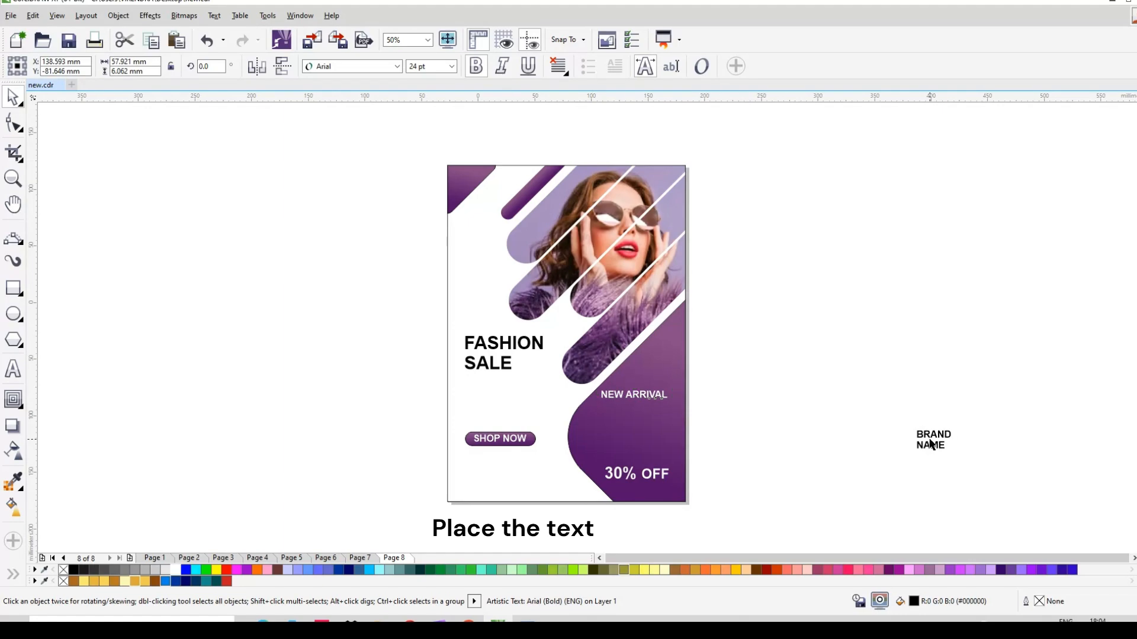
- Move the BRAND NAME text onto the small purple corner shape, set it to 20 pt and fill it white
left_click_drag(934, 439, 469, 178)
left_click_drag(434, 67, 368, 88)
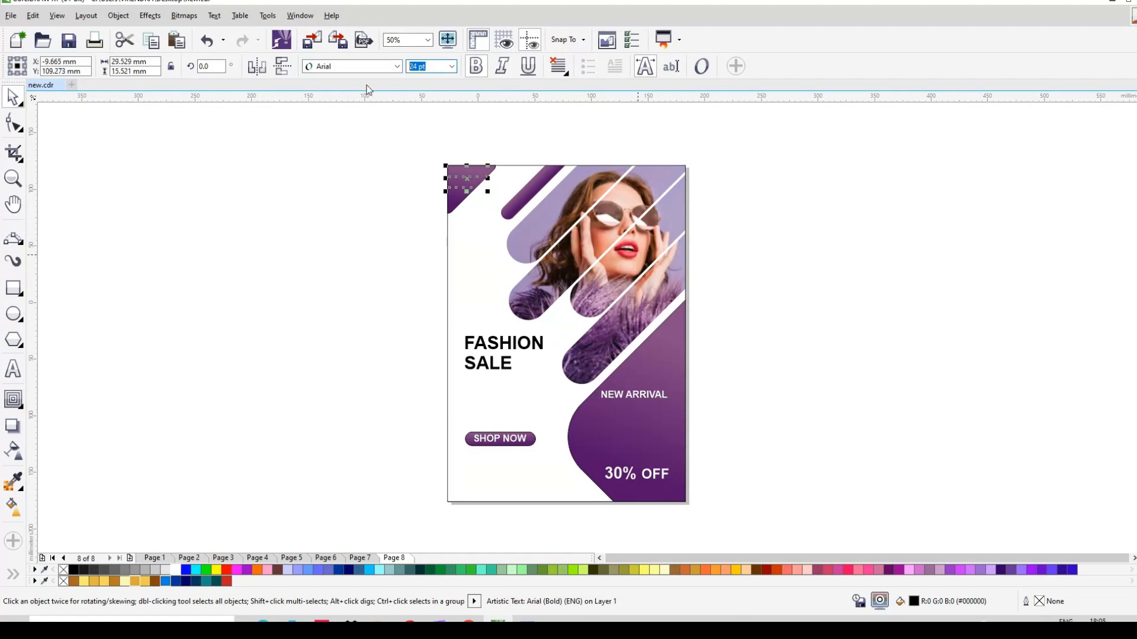
type("20")
key("Return")
left_click(175, 570)
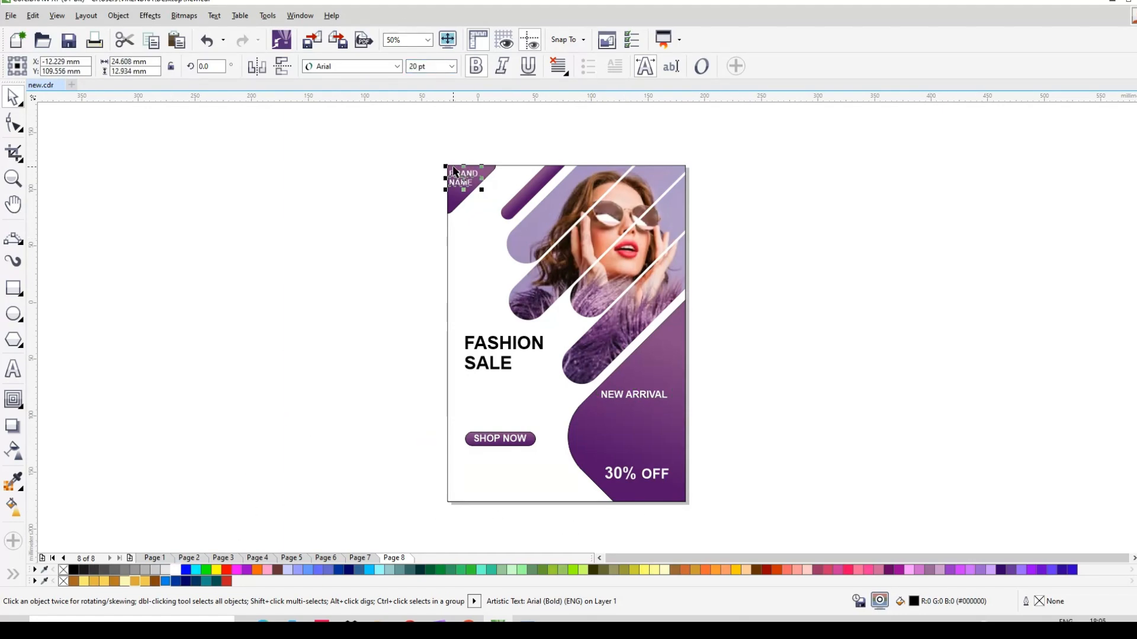
- Nudge the BRAND NAME text inward so it sits fully inside the purple corner shape
scroll(453, 168, "up", 1)
left_click_drag(477, 191, 479, 186)
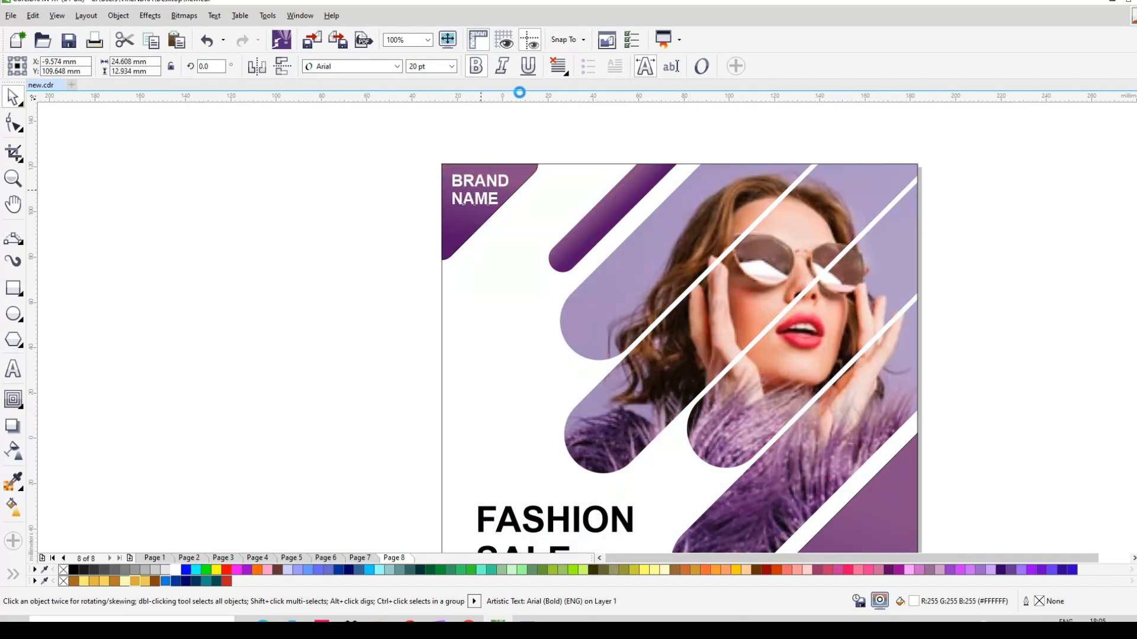
key("Escape")
- Draw a small circle beside the rounded ends of the upper two photo pills and enlarge it to about 9.5 mm across
scroll(535, 175, "down", 4)
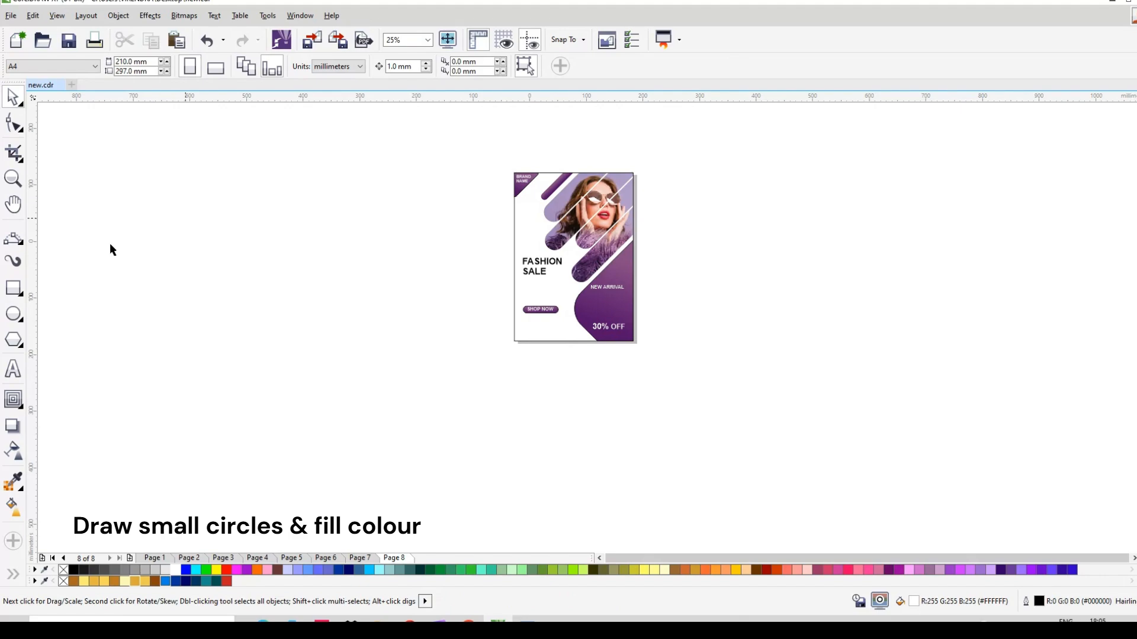
left_click(14, 315)
scroll(543, 199, "up", 1)
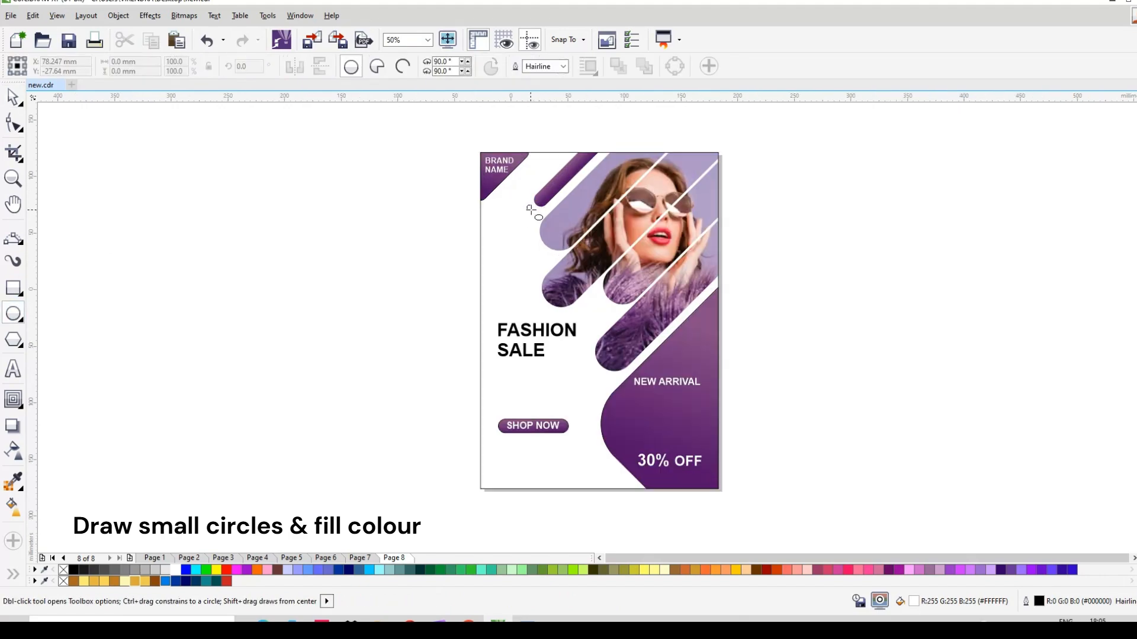
mouse_move(524, 203)
left_mouse_down()
mouse_move(538, 217)
mouse_move(526, 227)
left_mouse_up()
scroll(533, 204, "up", 1)
key("space")
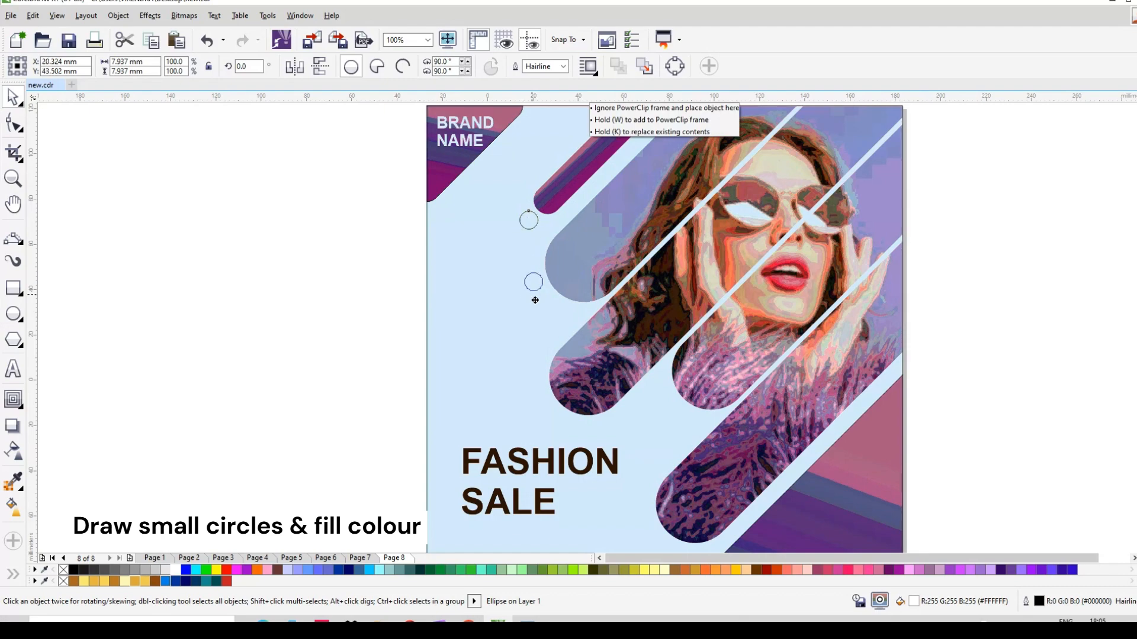
mouse_move(542, 301)
left_mouse_down()
mouse_move(554, 295)
mouse_move(553, 306)
left_mouse_up()
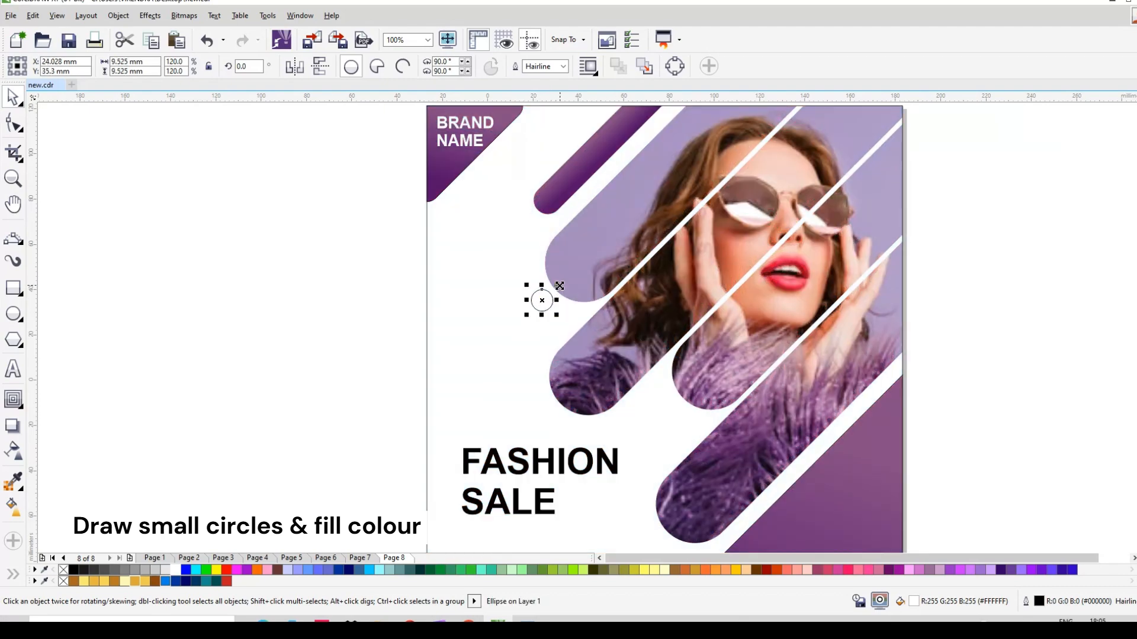
- Place a copy of the circle about 4.1 mm across below the short gradient bar and a slightly larger one beside the lowest photo pill's end
left_click_drag(545, 293, 655, 536)
right_click(528, 217)
left_click(515, 213)
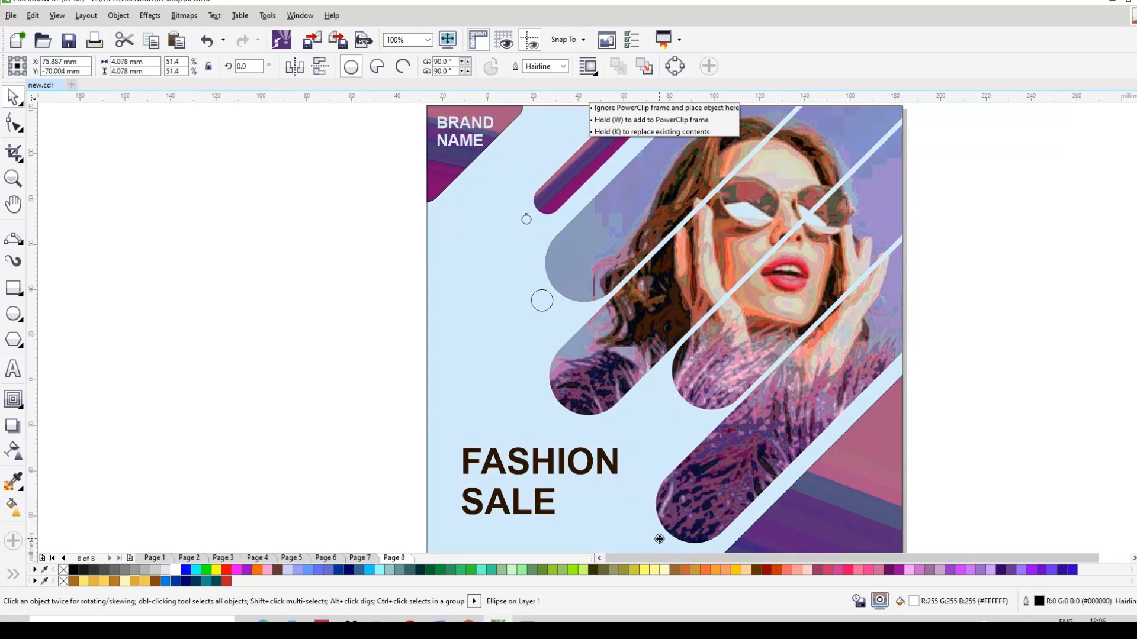
left_click_drag(657, 539, 666, 540)
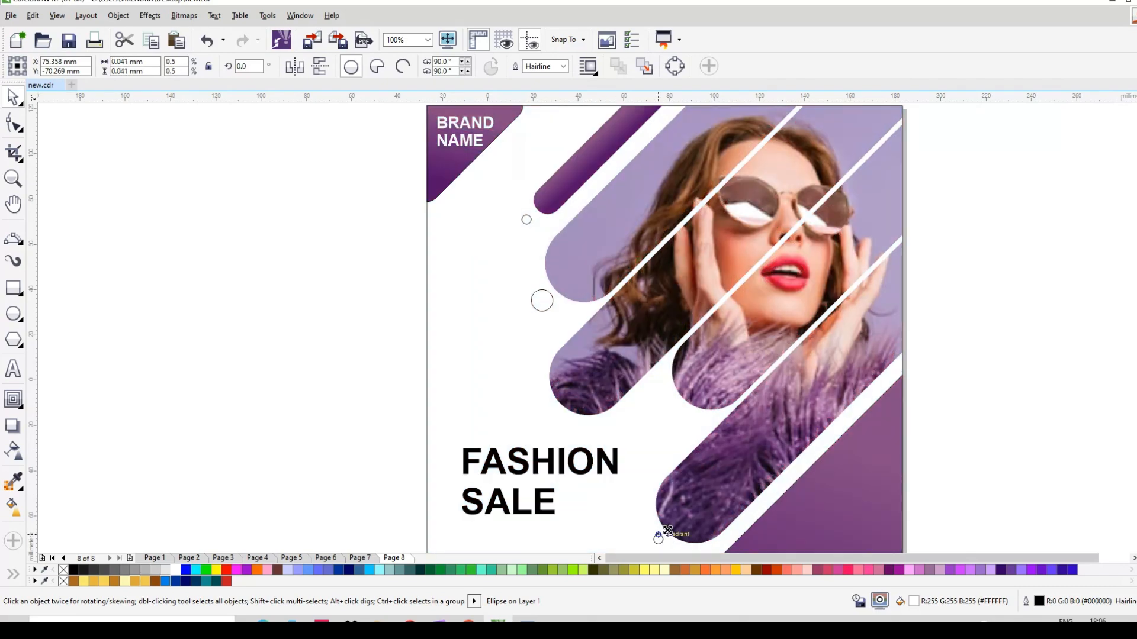
key("Escape")
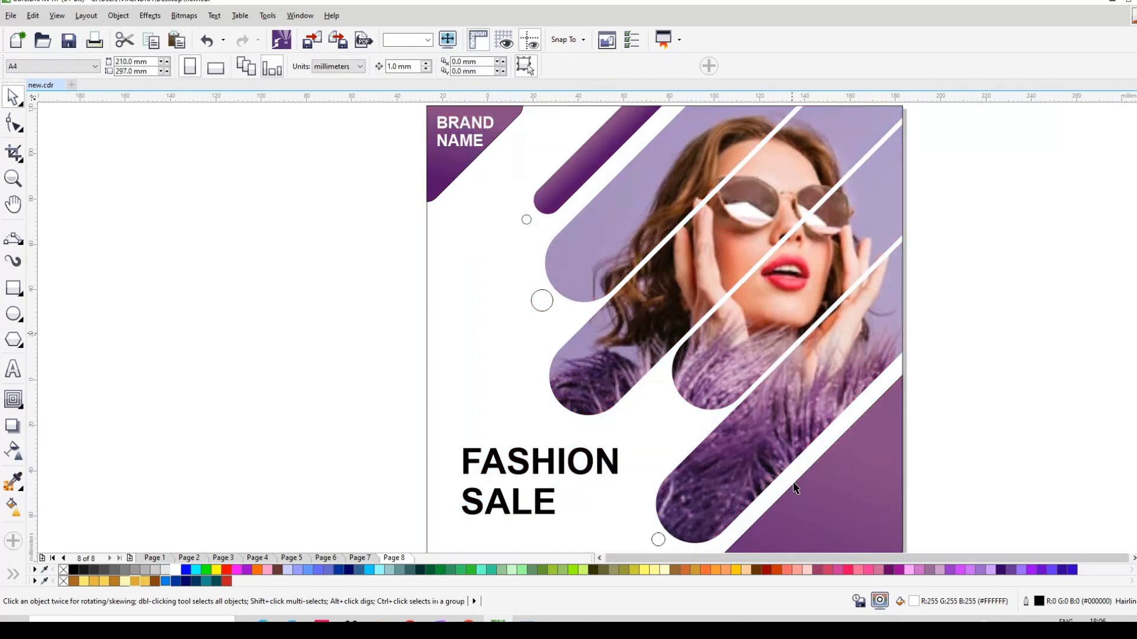
- Copy the purple gradient fill from the large purple shape onto all three small circles
scroll(788, 486, "down", 1)
left_click(803, 490)
left_click_drag(803, 491, 656, 354)
left_click(782, 425)
left_click(716, 453)
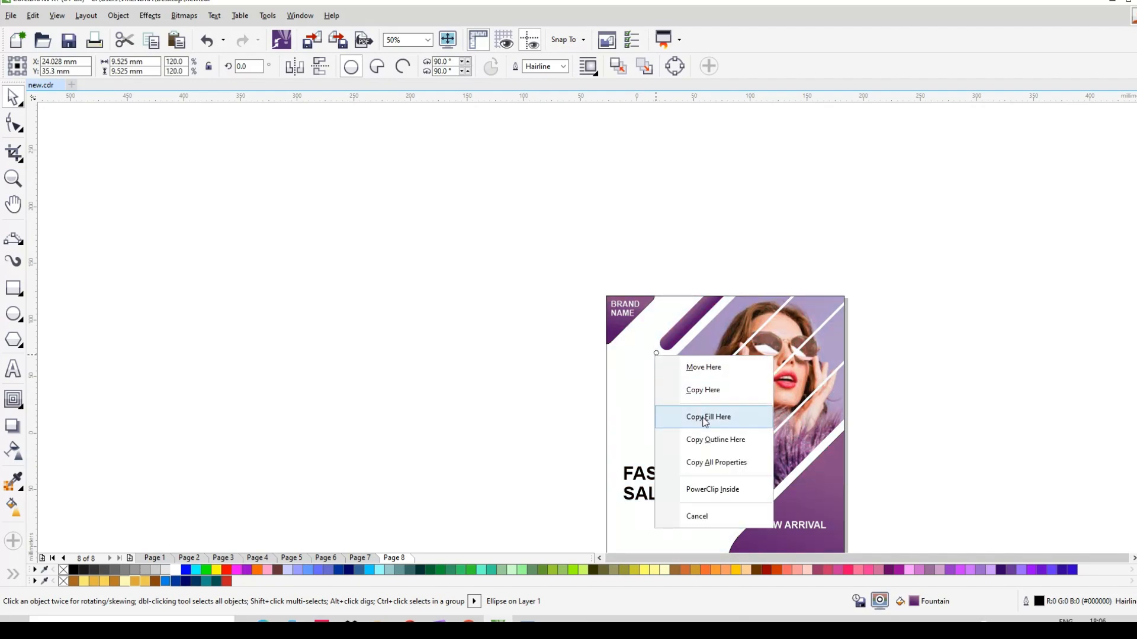
left_click(701, 414)
left_click(670, 253)
scroll(669, 253, "down", 1)
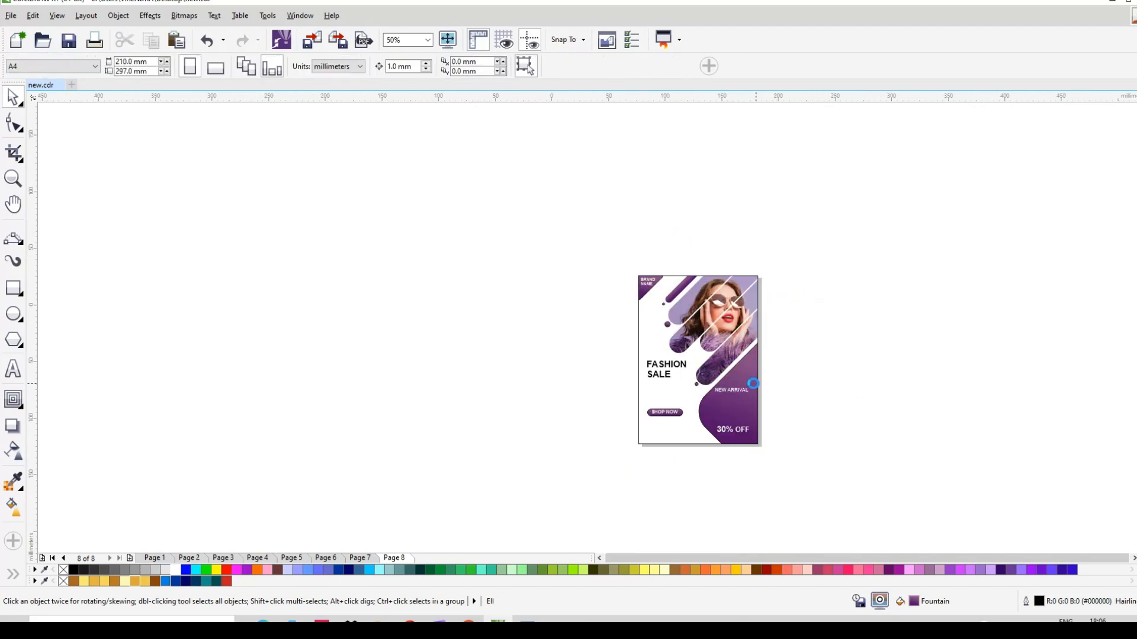
- Shift NEW ARRIVAL slightly toward the page's right edge and raise 30% OFF a little within the large purple shape
scroll(754, 386, "up", 1)
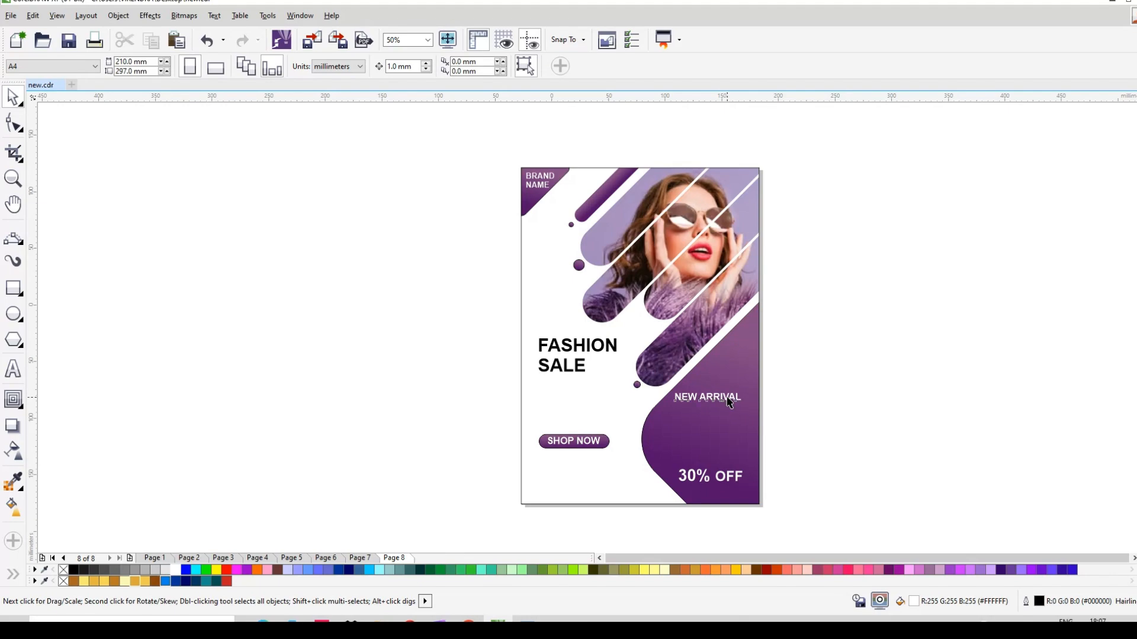
left_click(706, 396)
left_click_drag(706, 397, 717, 399)
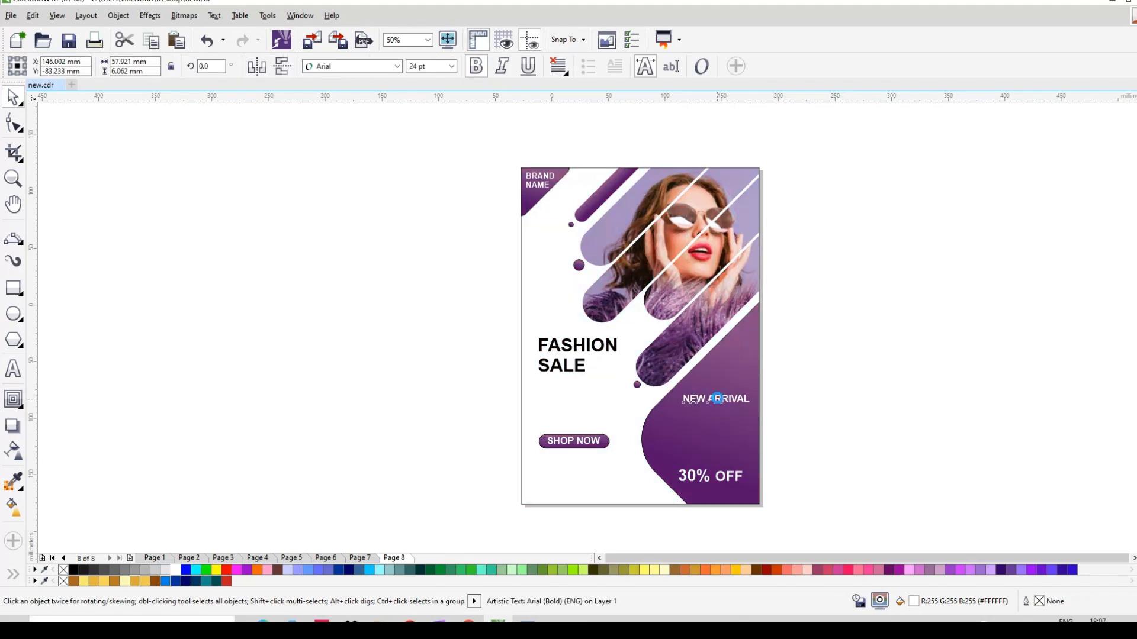
left_click(714, 478)
left_click(715, 477)
left_click_drag(711, 476, 714, 466)
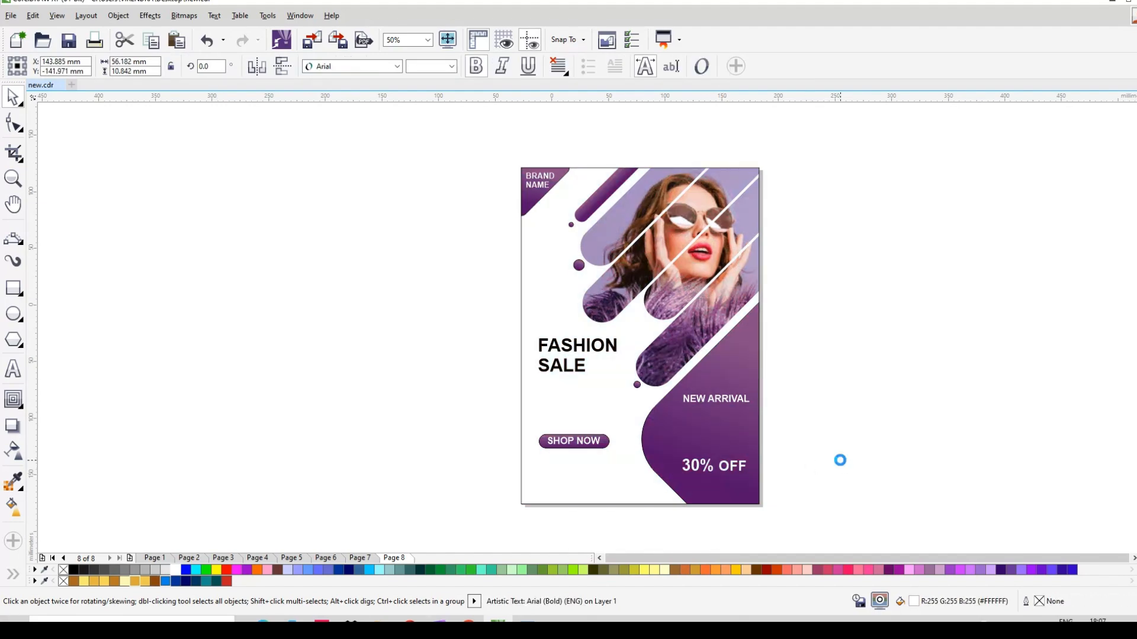
left_click(770, 467)
left_click(728, 450)
left_click(882, 411)
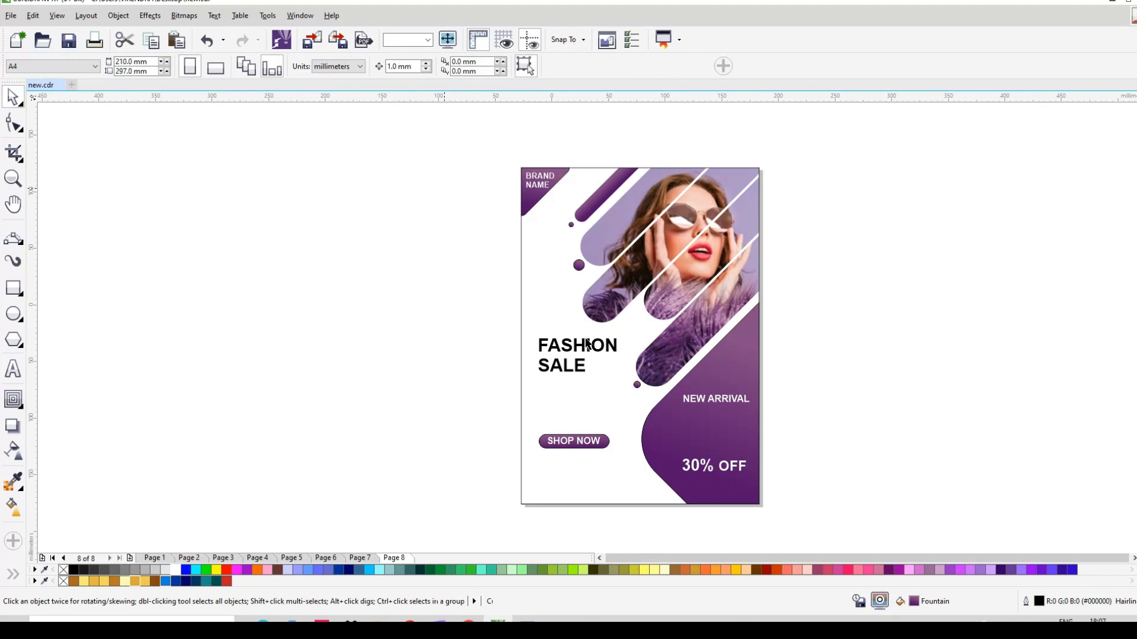
left_click_drag(444, 188, 642, 306)
left_click(637, 385, "shift")
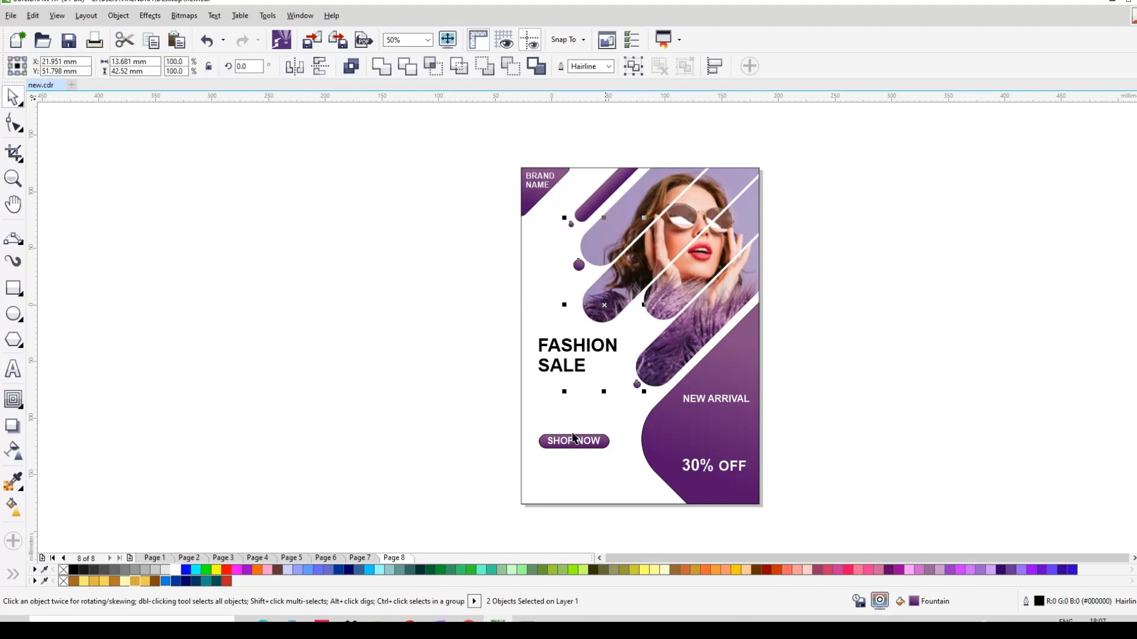
left_click(295, 341)
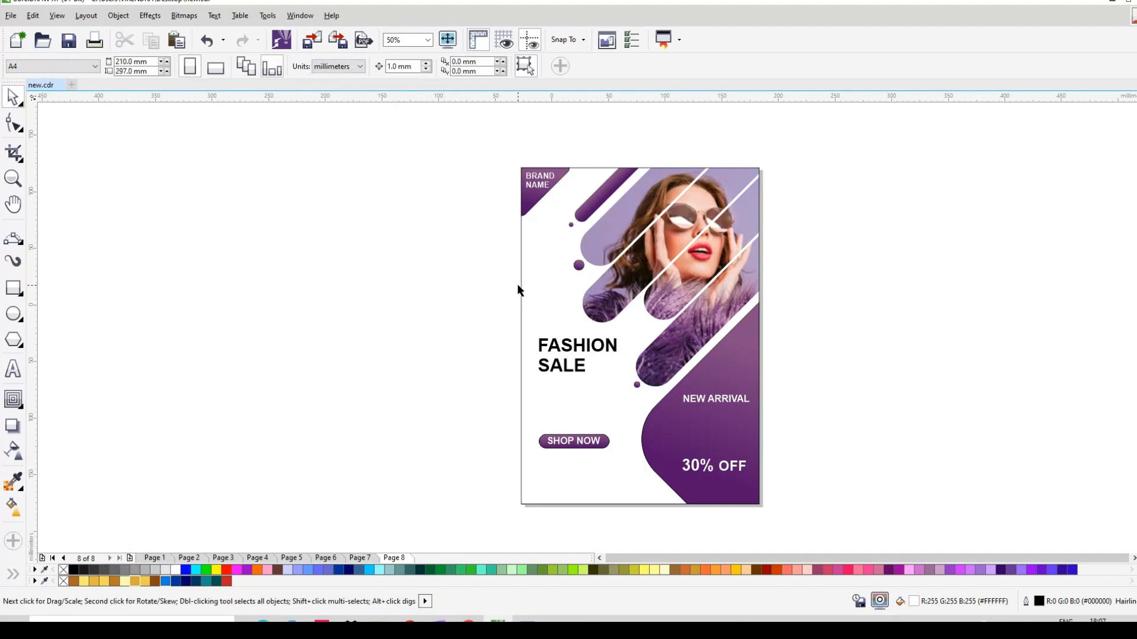
- Group all the flyer objects and move the group off the page into the empty area on its right
left_click_drag(461, 172, 817, 533)
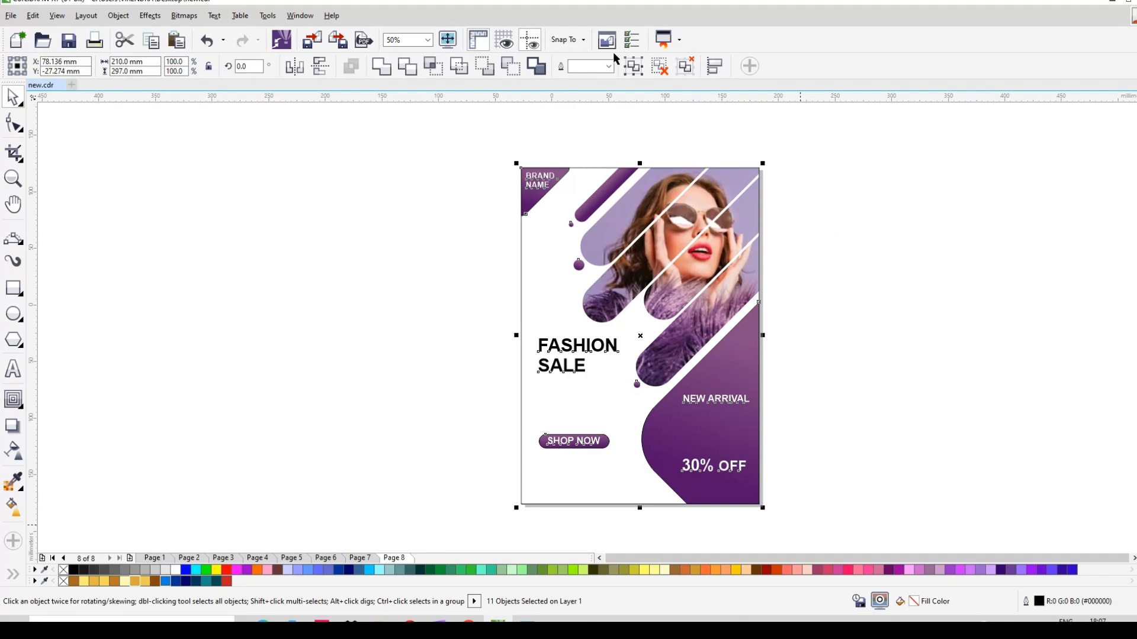
key("ctrl+g")
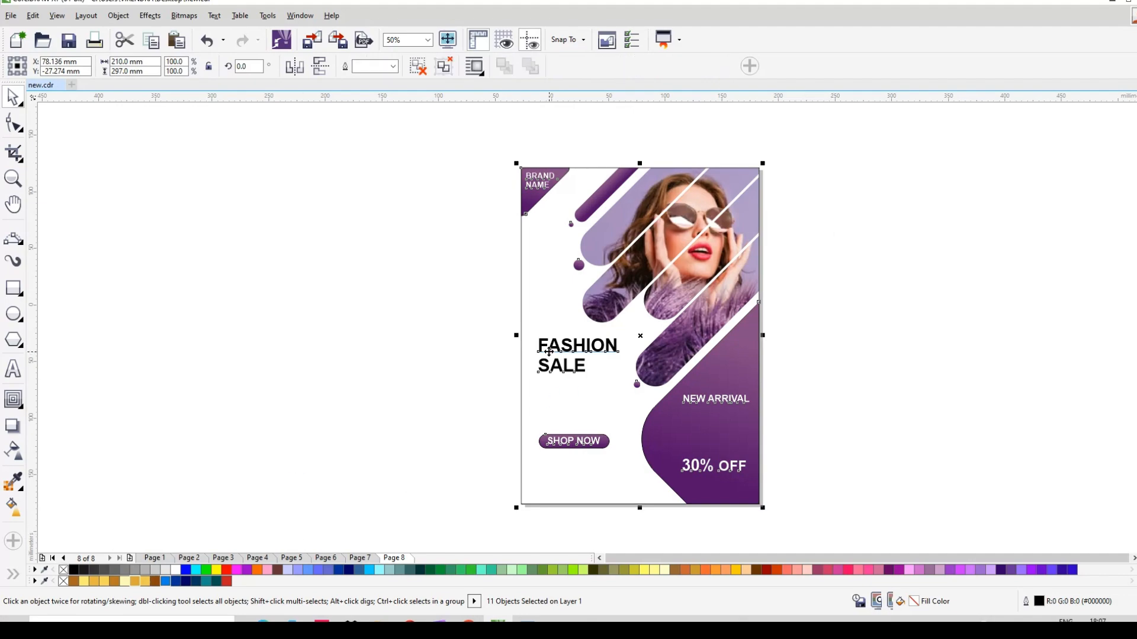
left_click_drag(643, 338, 946, 338)
- Add a black Multiply drop shadow to the flyer group, offset about 13.5 mm rightward and 11.2 mm downward, with opacity 50 and feathering 15
scroll(627, 307, "down", 1)
left_click(12, 427)
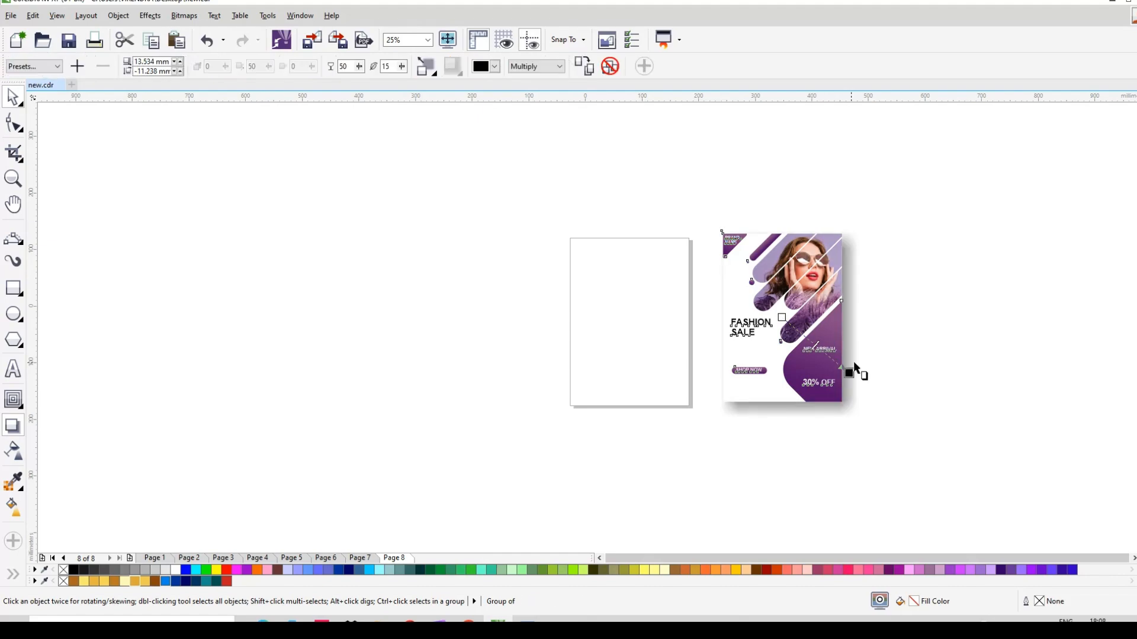
scroll(879, 363, "up", 2)
scroll(981, 387, "up", 1)
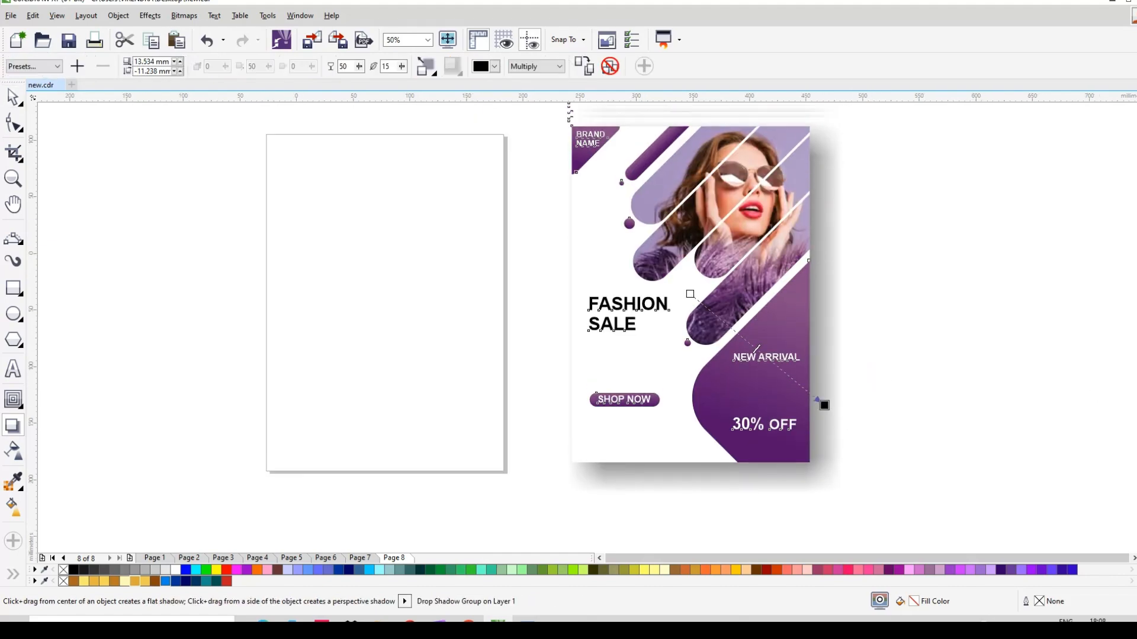
left_click(978, 389)
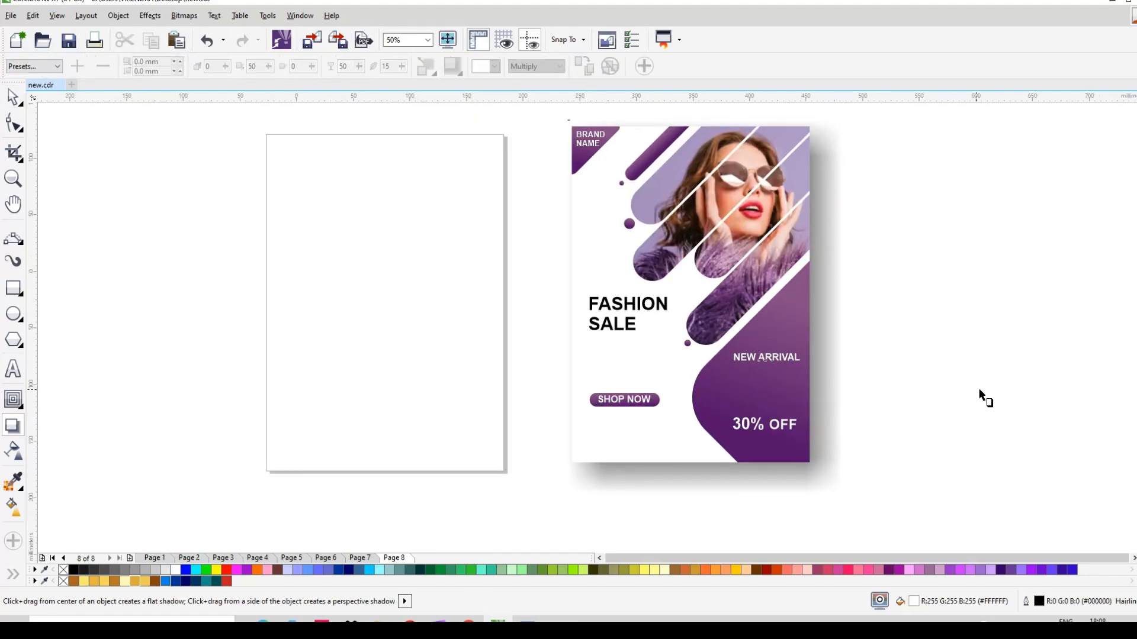